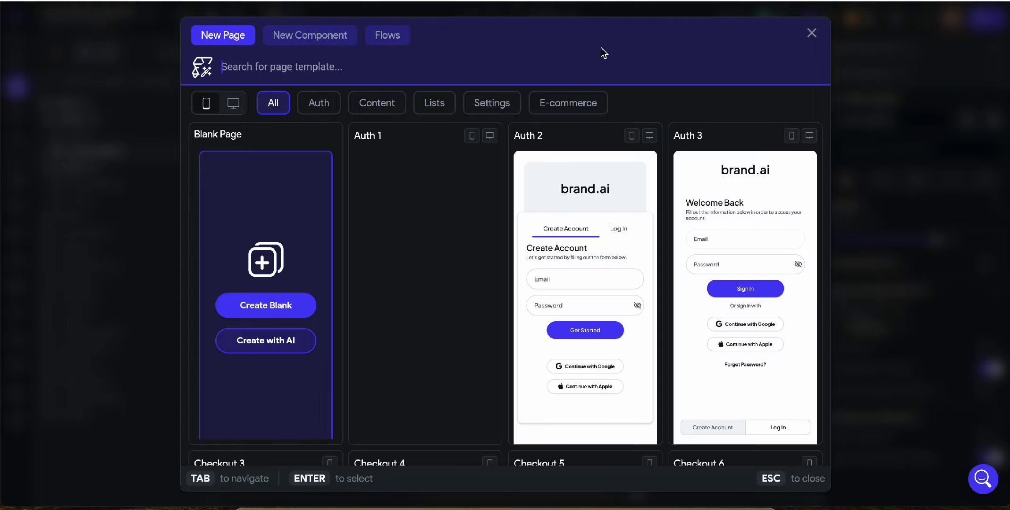
Step: Close the new page dialog, select the Stack holding the app bar on the customAppbar page, and collapse it in the widget tree
{"action": "left_click", "coordinate": [811, 33]}
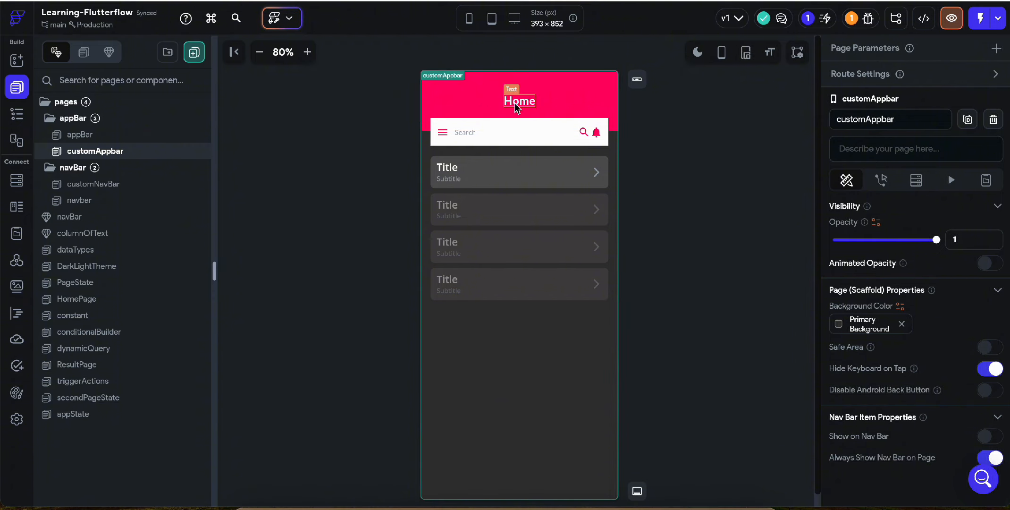
{"action": "left_click", "coordinate": [443, 136]}
{"action": "left_click", "coordinate": [427, 136]}
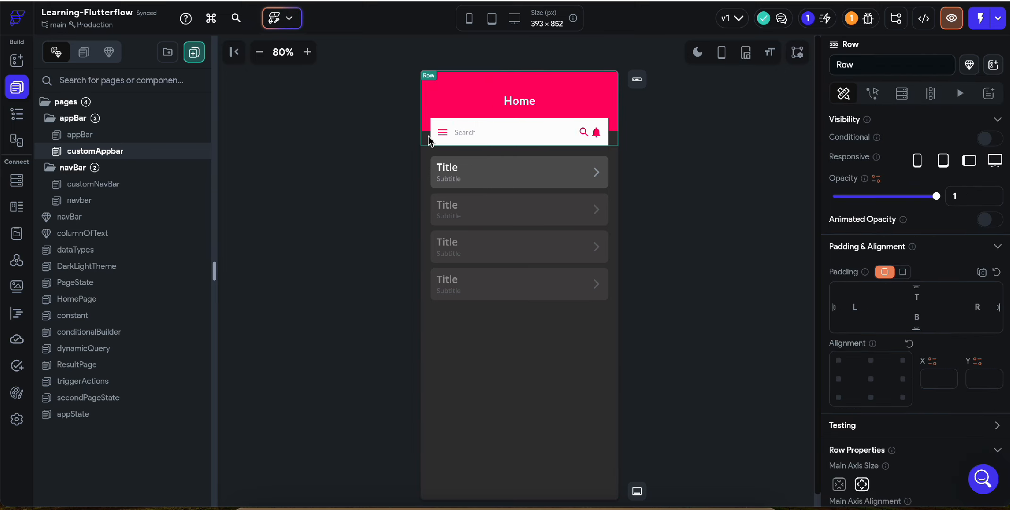
{"action": "left_click", "coordinate": [430, 86]}
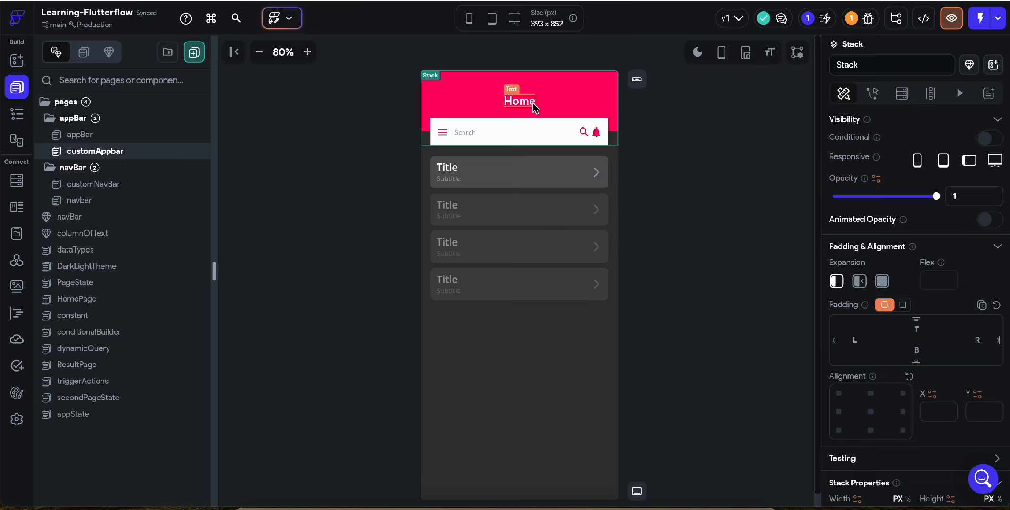
{"action": "left_click", "coordinate": [16, 113]}
{"action": "left_click", "coordinate": [109, 158]}
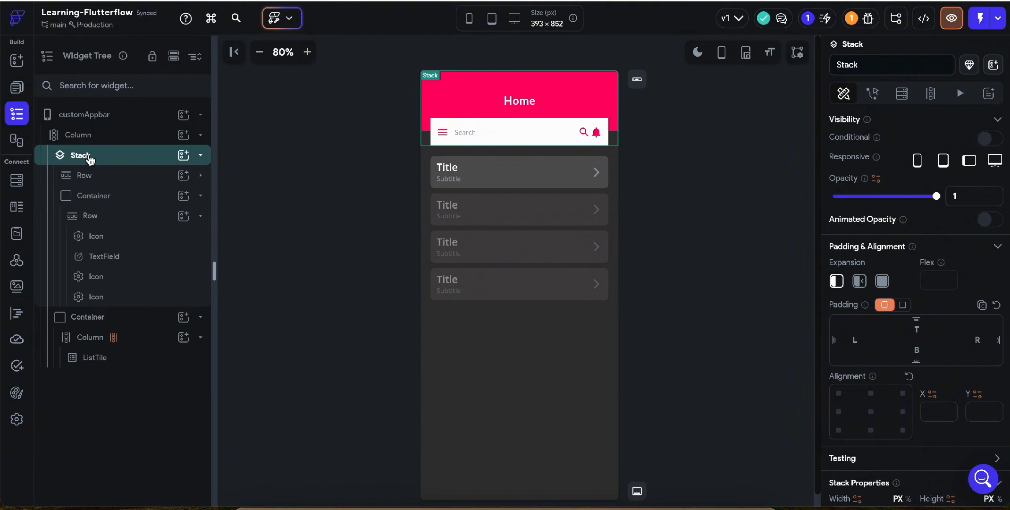
{"action": "left_click", "coordinate": [113, 160]}
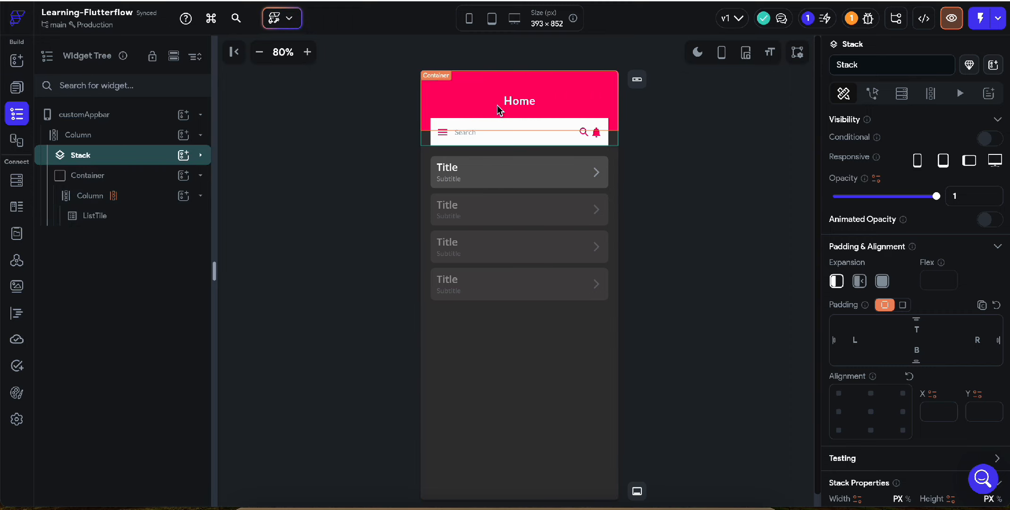
Step: Convert the app bar's Stack into a new component named customAppBar
{"action": "right_click", "coordinate": [115, 161]}
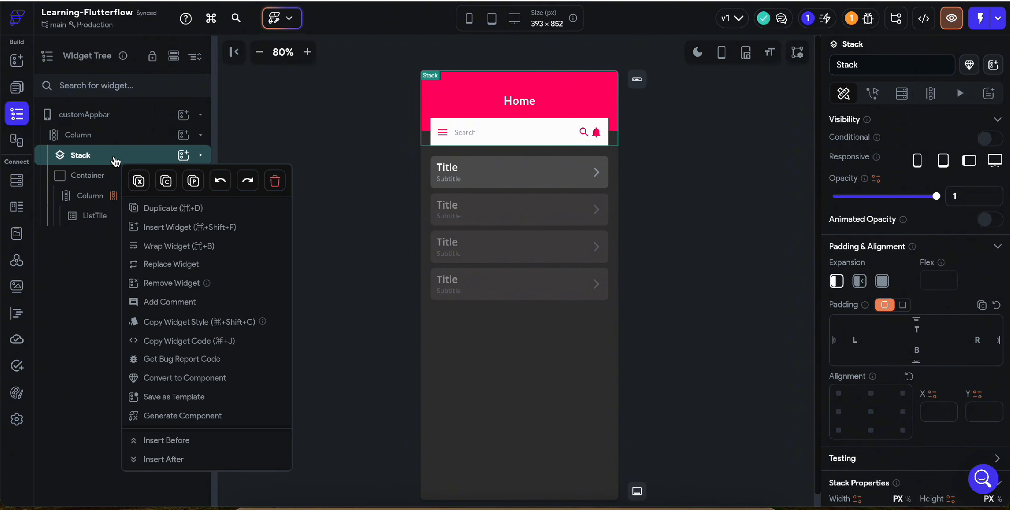
{"action": "left_click", "coordinate": [185, 384]}
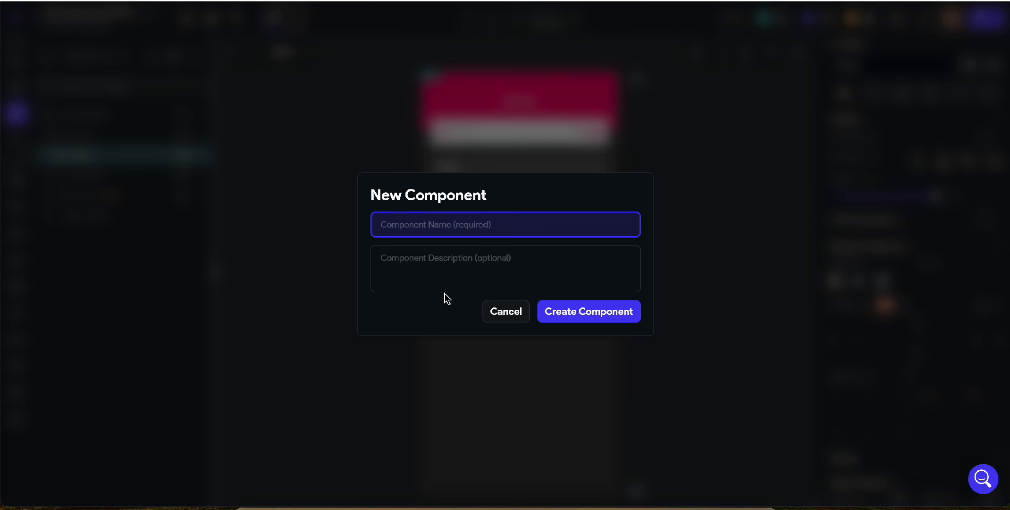
{"action": "type", "text": "appBar"}
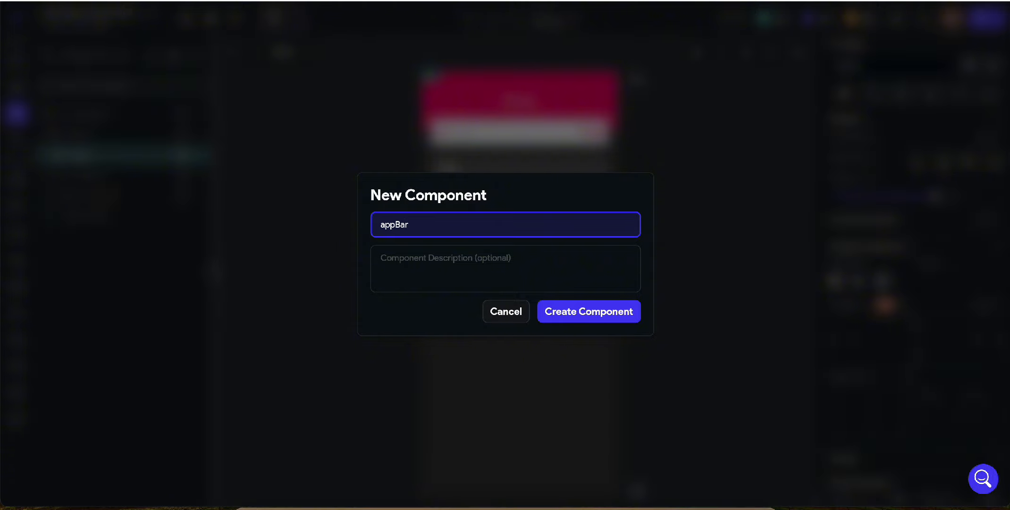
{"action": "left_click", "coordinate": [612, 320]}
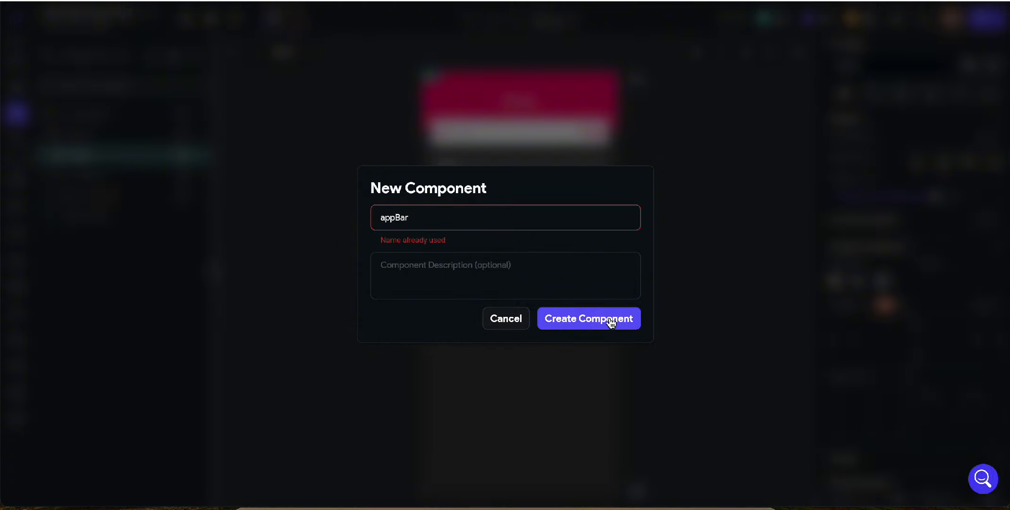
{"action": "left_click", "coordinate": [384, 218]}
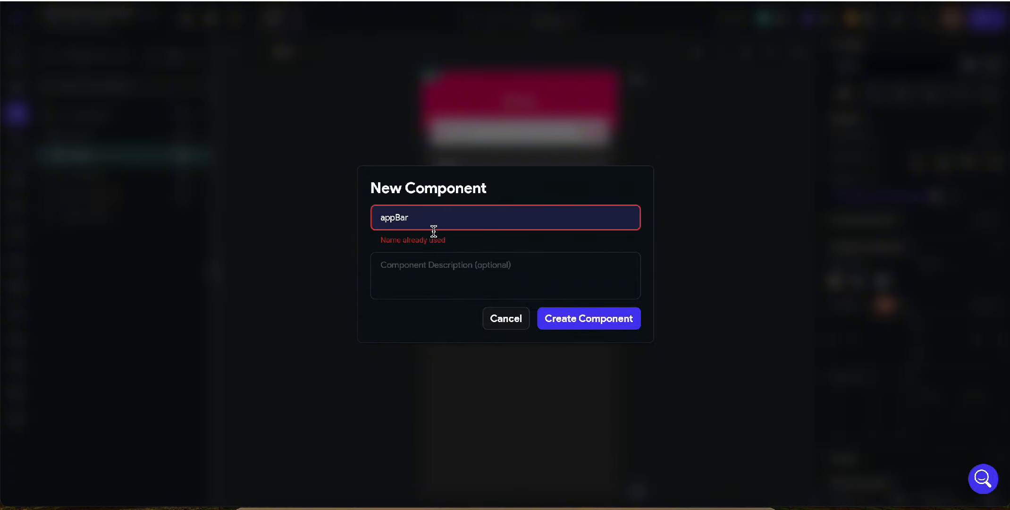
{"action": "type", "text": "custom"}
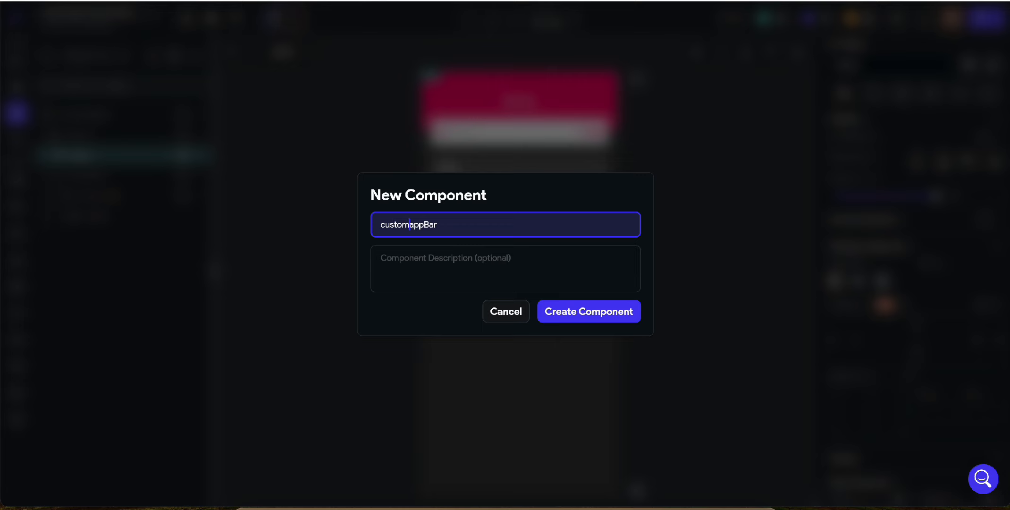
{"action": "key", "text": "BackSpace"}
{"action": "type", "text": "A"}
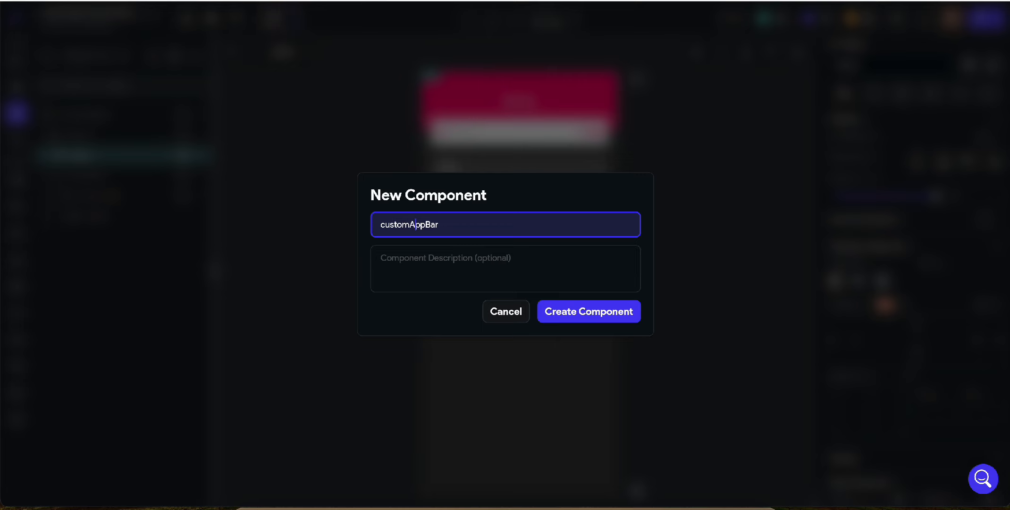
{"action": "left_click", "coordinate": [564, 311]}
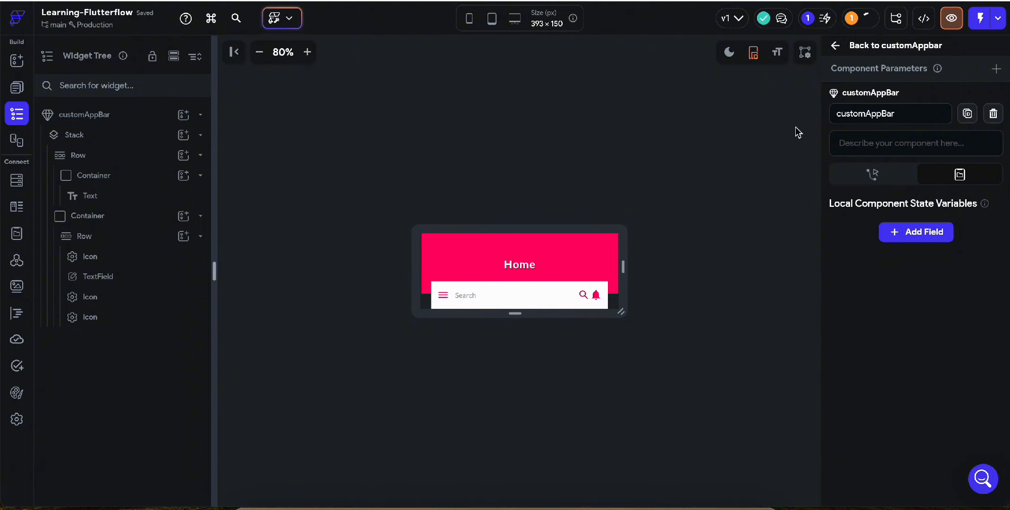
Step: Return to the customAppbar page and check that its app bar opens as a separate component, ending back on the page
{"action": "left_click", "coordinate": [834, 48]}
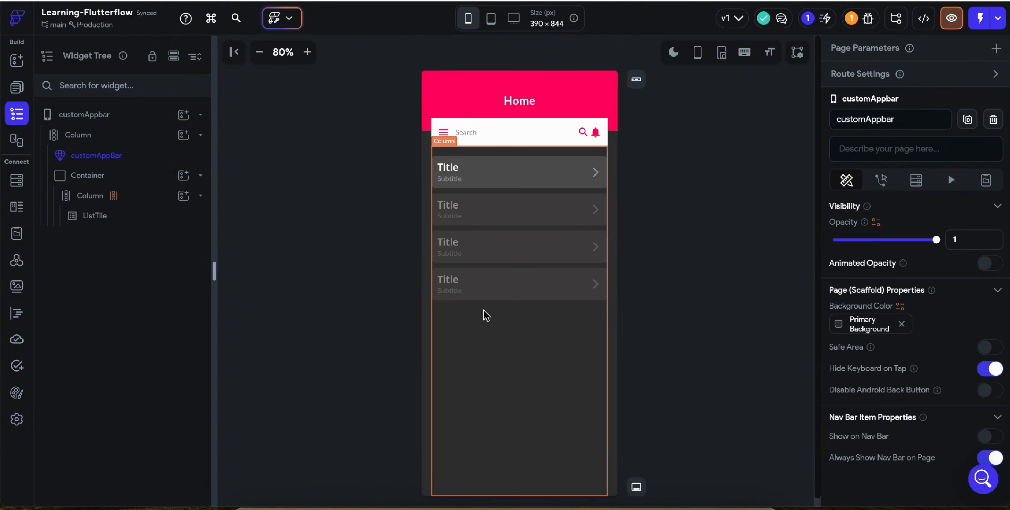
{"action": "left_click", "coordinate": [488, 103]}
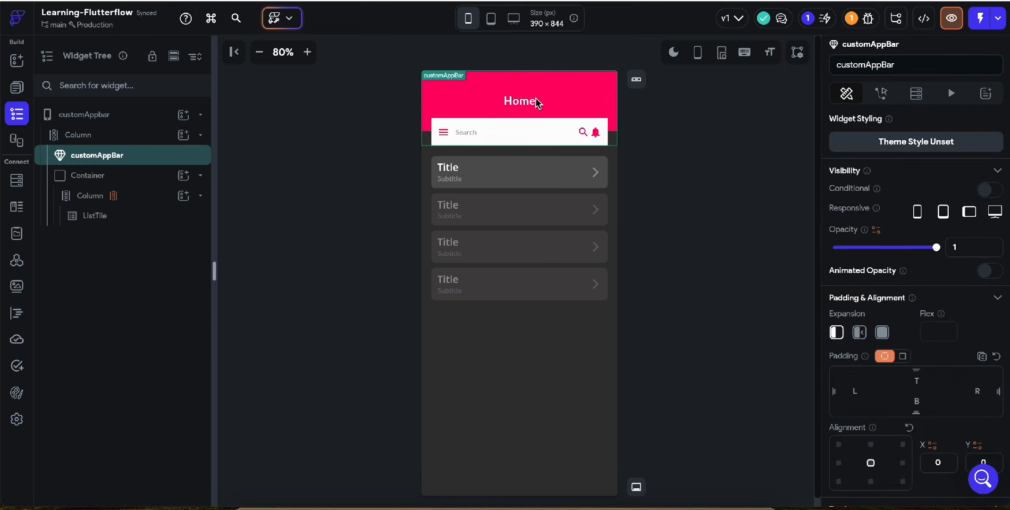
{"action": "double_click", "coordinate": [461, 139]}
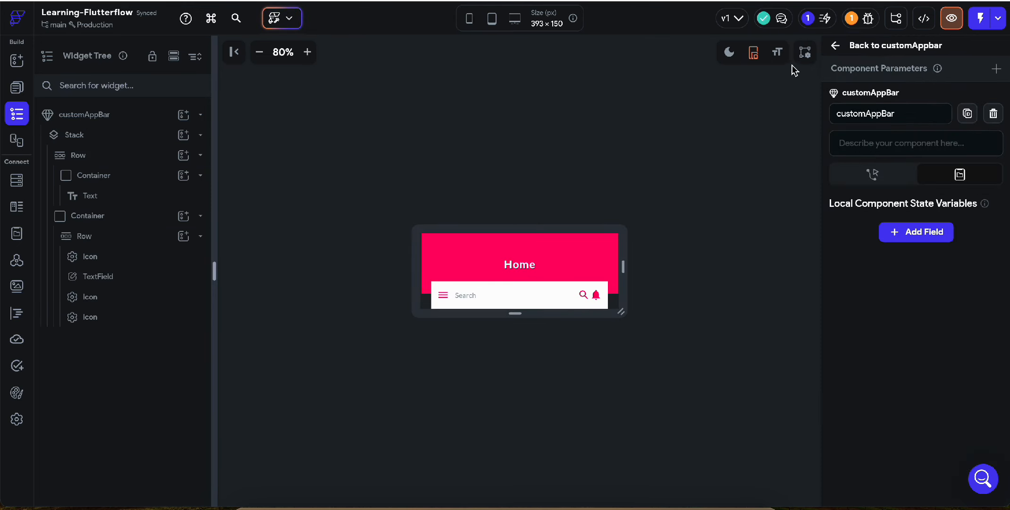
{"action": "left_click", "coordinate": [844, 46]}
{"action": "left_click", "coordinate": [554, 106]}
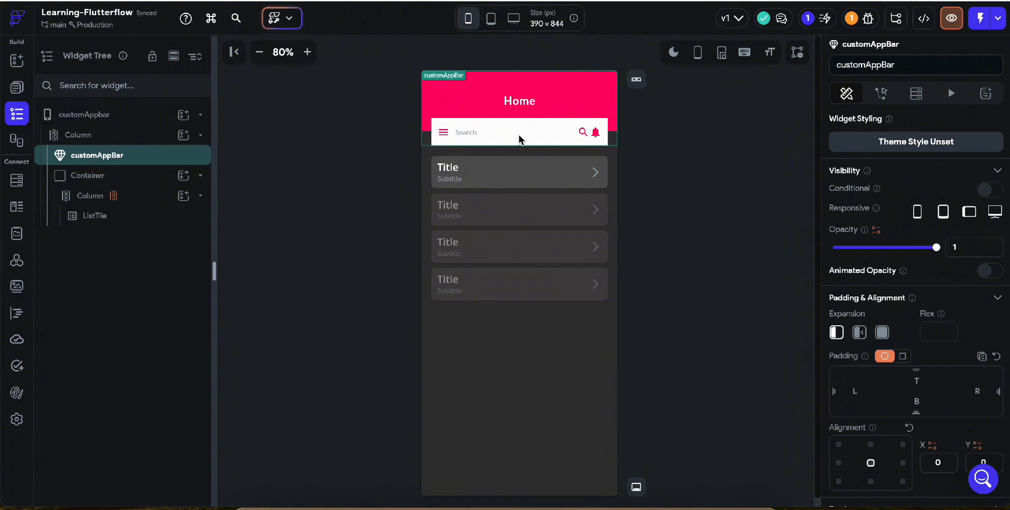
Step: Change the title text inside the customAppBar component to "Home Page" and return to the page
{"action": "double_click", "coordinate": [520, 106]}
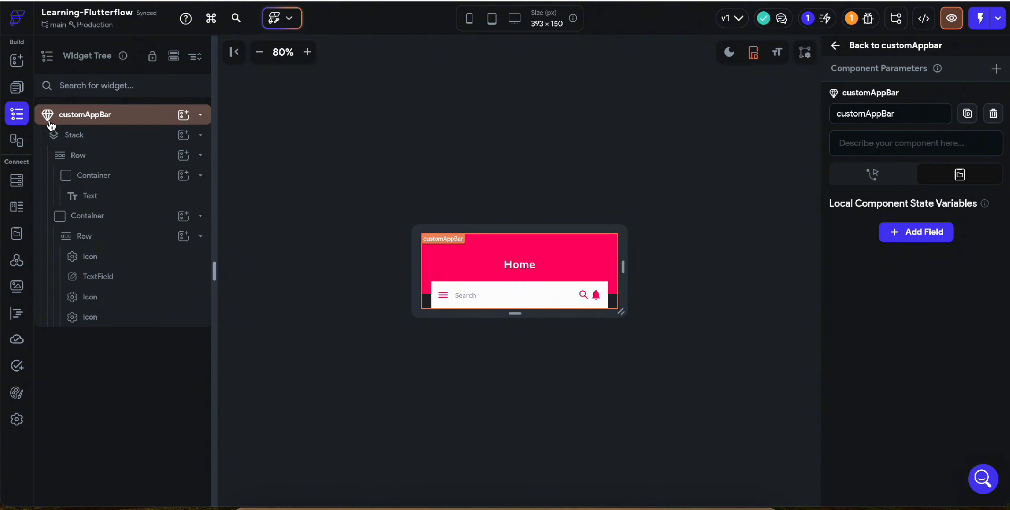
{"action": "left_click", "coordinate": [518, 265]}
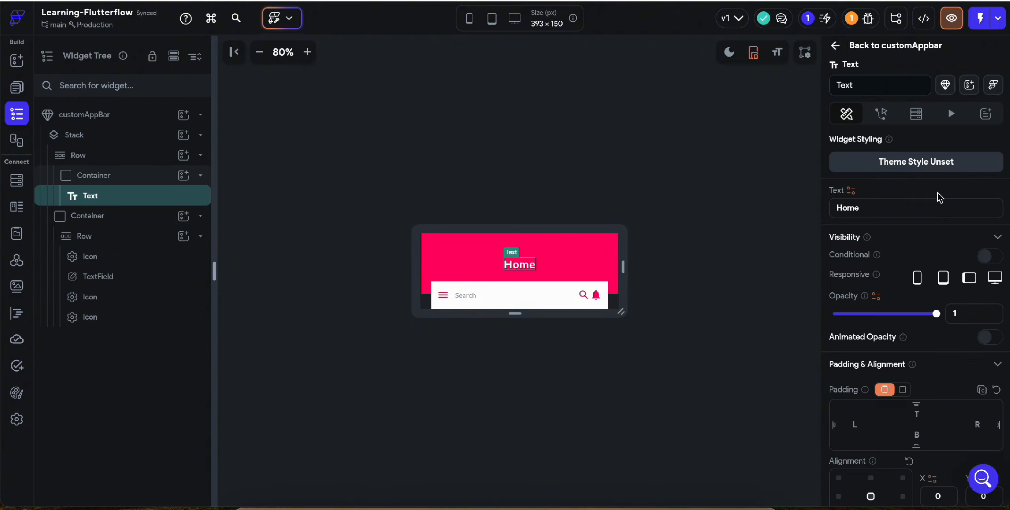
{"action": "left_click", "coordinate": [897, 205]}
{"action": "type", "text": "P"}
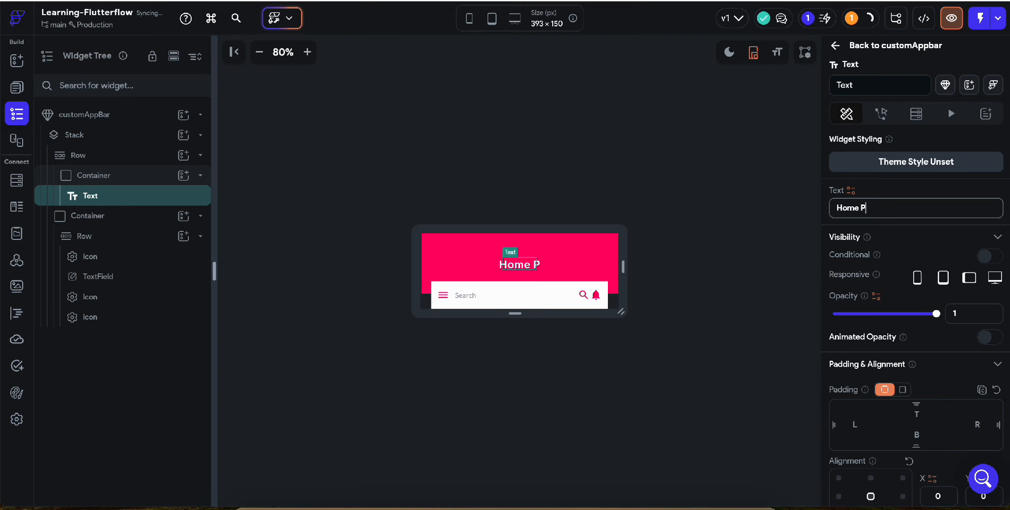
{"action": "type", "text": "age"}
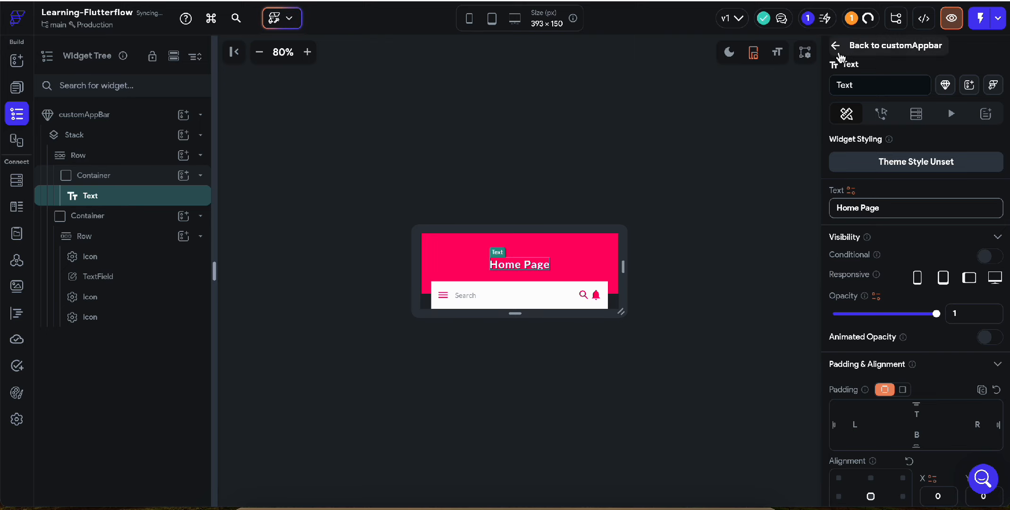
{"action": "left_click", "coordinate": [839, 53]}
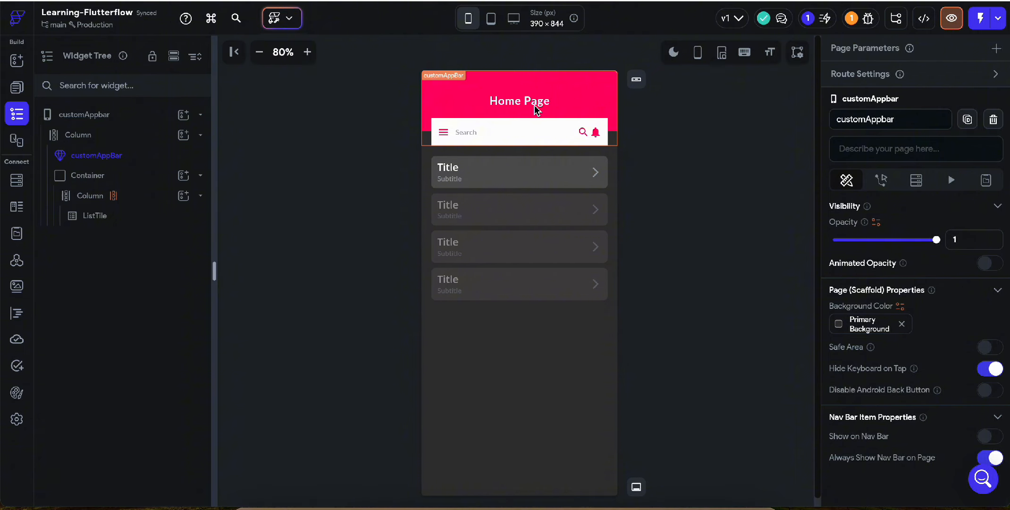
Step: Add the customAppBar project component to the page's outer Column and move it directly below the existing app bar
{"action": "left_click", "coordinate": [511, 108]}
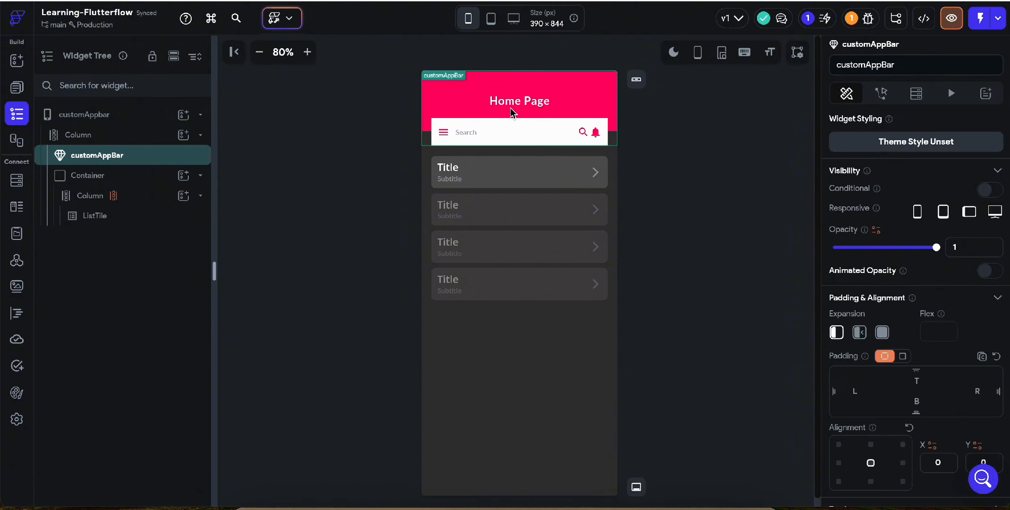
{"action": "left_click", "coordinate": [426, 160]}
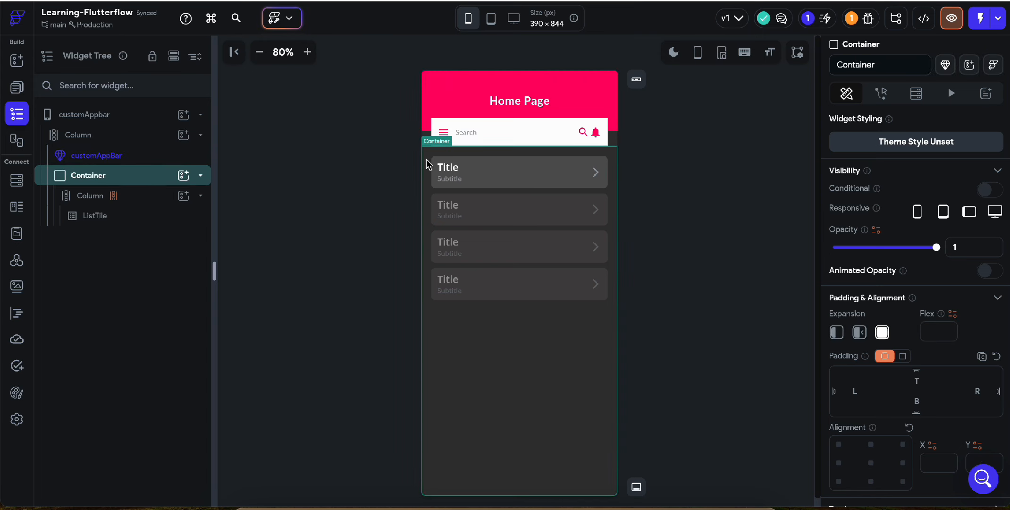
{"action": "left_click", "coordinate": [108, 140]}
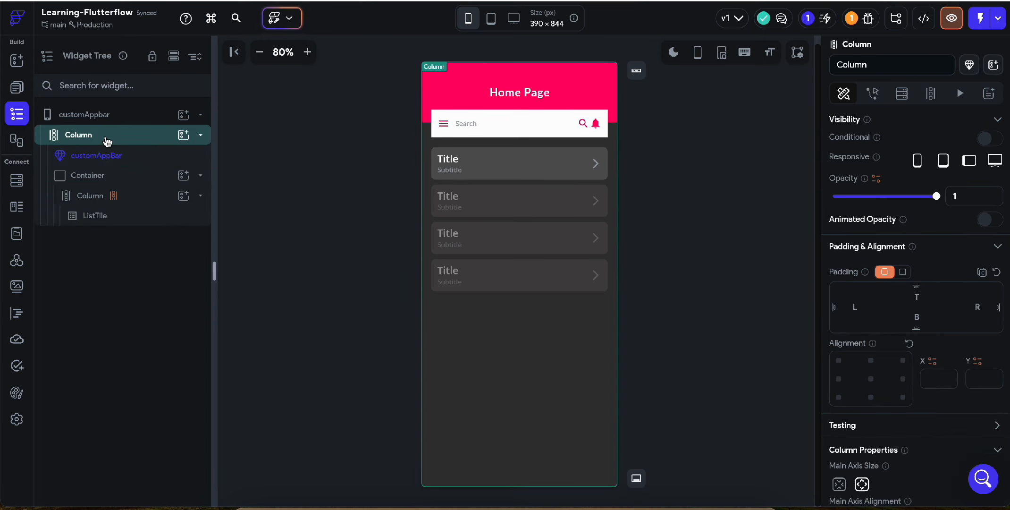
{"action": "left_click", "coordinate": [183, 135]}
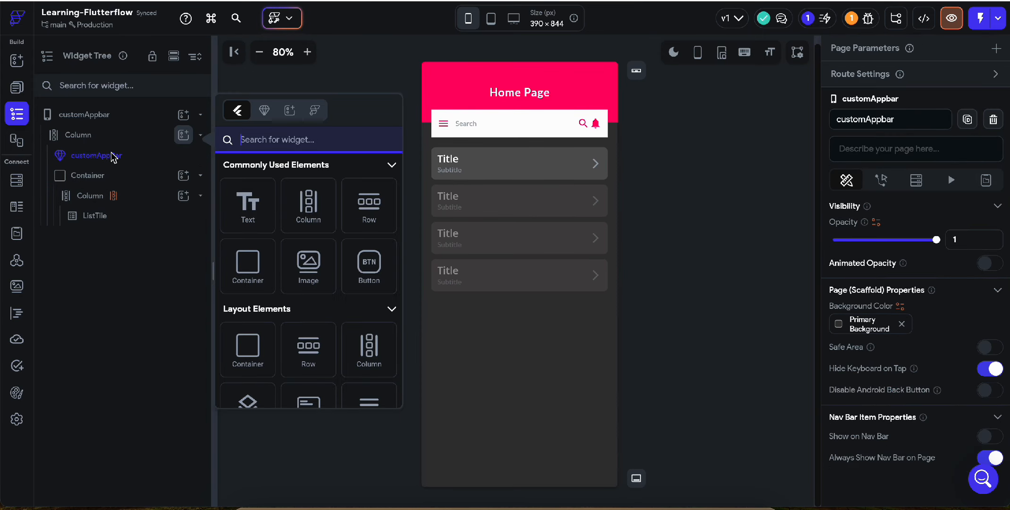
{"action": "left_click", "coordinate": [264, 110]}
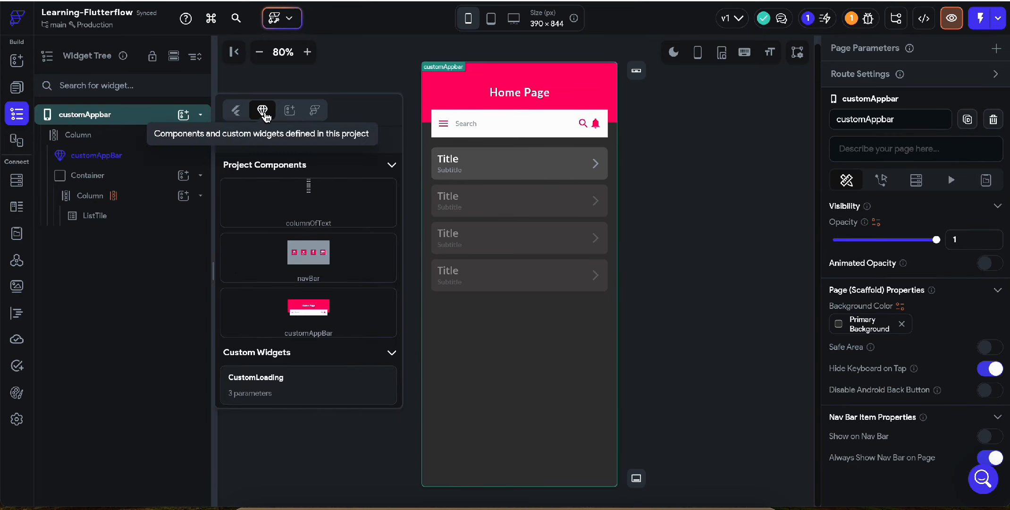
{"action": "left_click", "coordinate": [330, 324]}
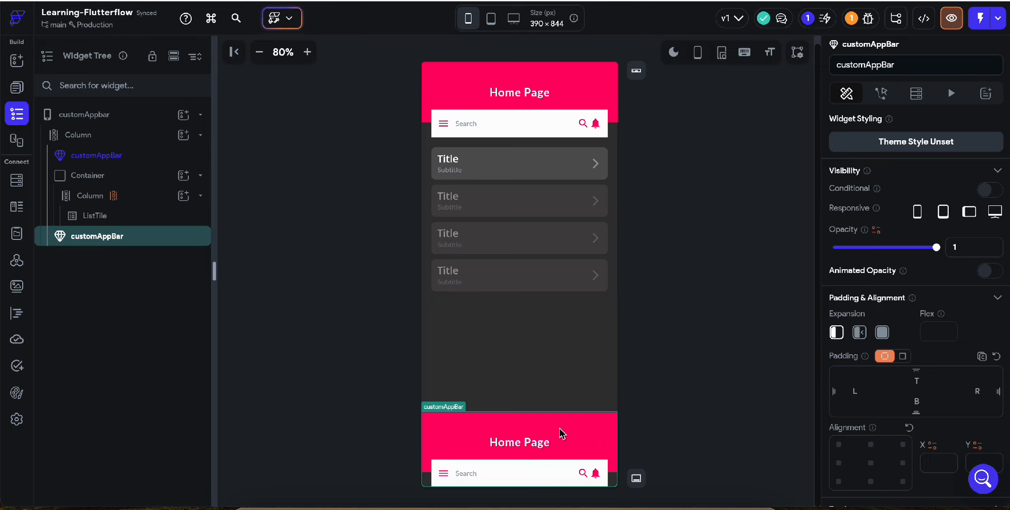
{"action": "left_click_drag", "start_coordinate": [113, 238], "coordinate": [118, 167]}
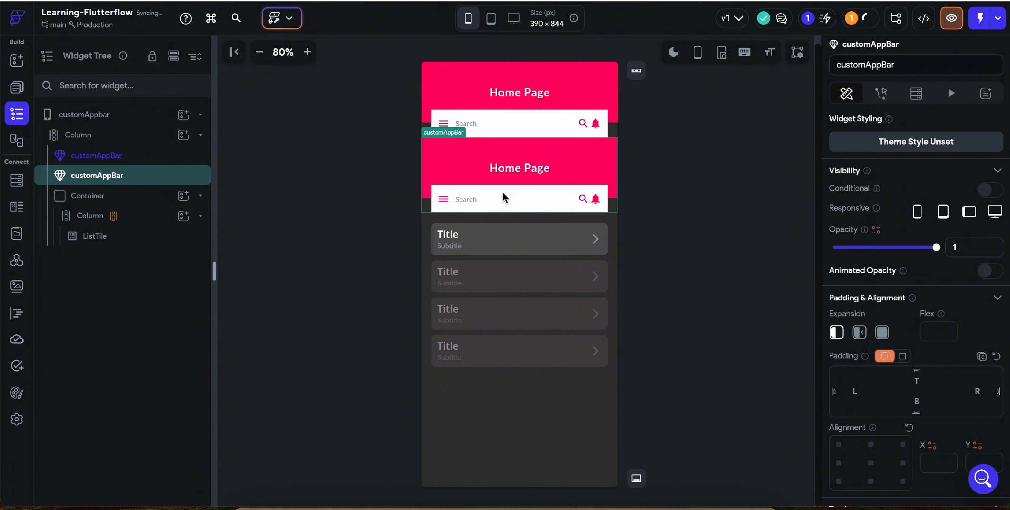
Step: Duplicate the second customAppBar instance on the page
{"action": "left_click", "coordinate": [700, 188]}
{"action": "left_click", "coordinate": [492, 181]}
{"action": "key", "text": "ctrl+d"}
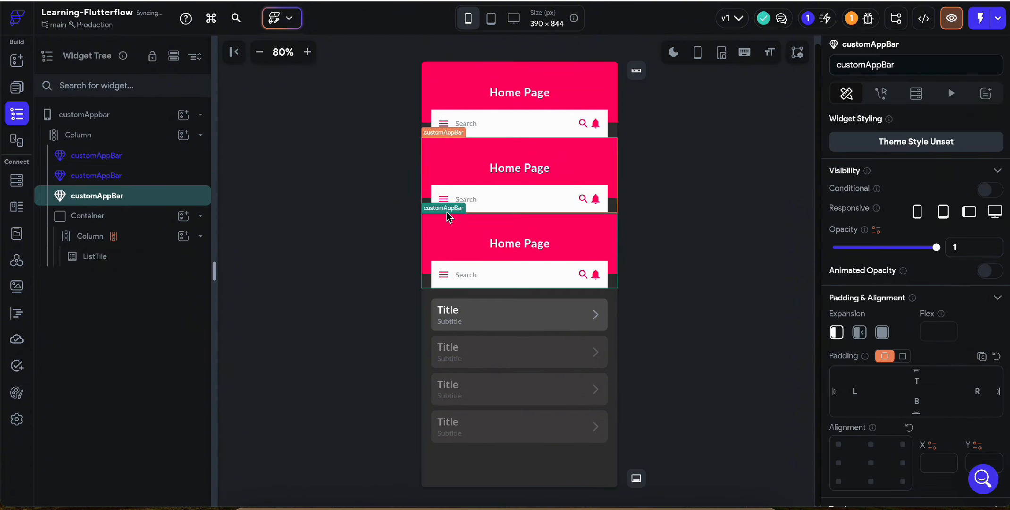
Step: Set the title text inside the customAppBar component to "Home", return to the page and select the first app bar
{"action": "left_click", "coordinate": [480, 106]}
{"action": "double_click", "coordinate": [479, 106]}
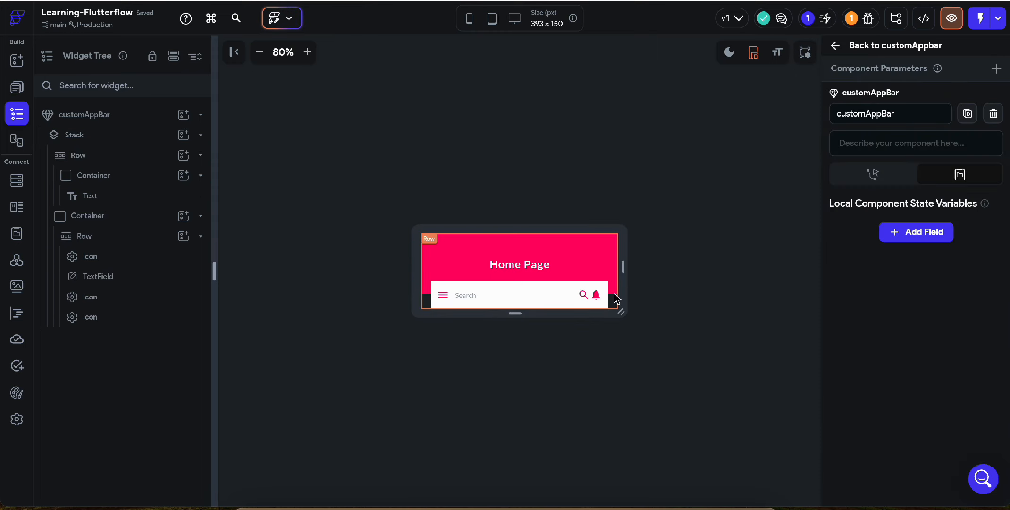
{"action": "left_click", "coordinate": [541, 266]}
{"action": "left_click", "coordinate": [881, 208]}
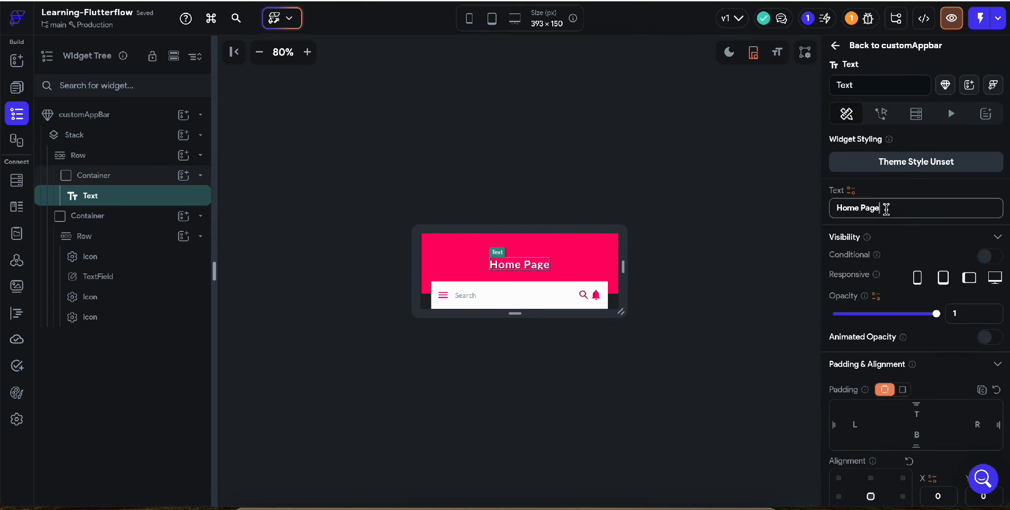
{"action": "key", "text": "BackSpace"}
{"action": "key", "text": "BackSpace"}
{"action": "key", "text": "BackSpace"}
{"action": "key", "text": "BackSpace"}
{"action": "key", "text": "BackSpace"}
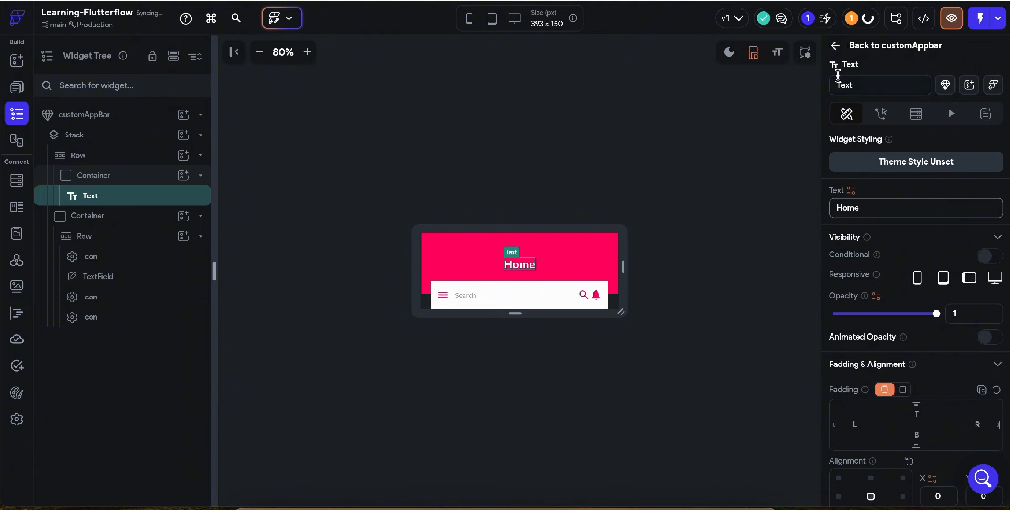
{"action": "left_click", "coordinate": [839, 49]}
{"action": "left_click", "coordinate": [838, 49]}
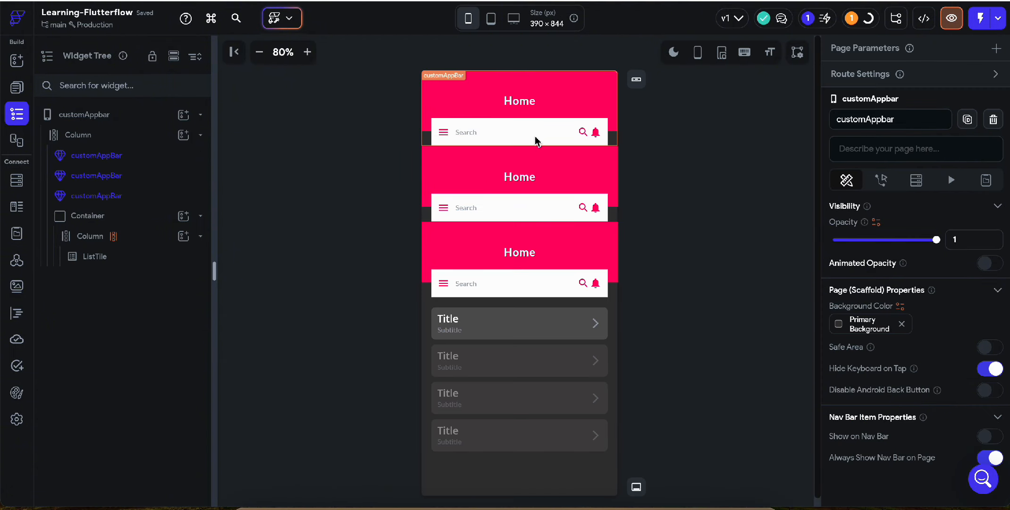
{"action": "left_click", "coordinate": [519, 116]}
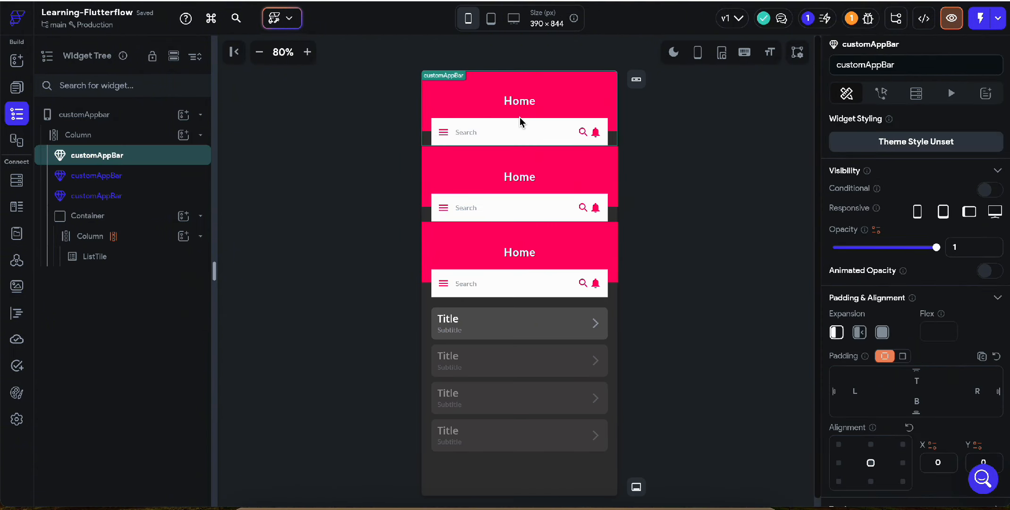
Step: Change the title container's fill colour inside the customAppBar component to #FF0004 and return to the page
{"action": "double_click", "coordinate": [551, 133]}
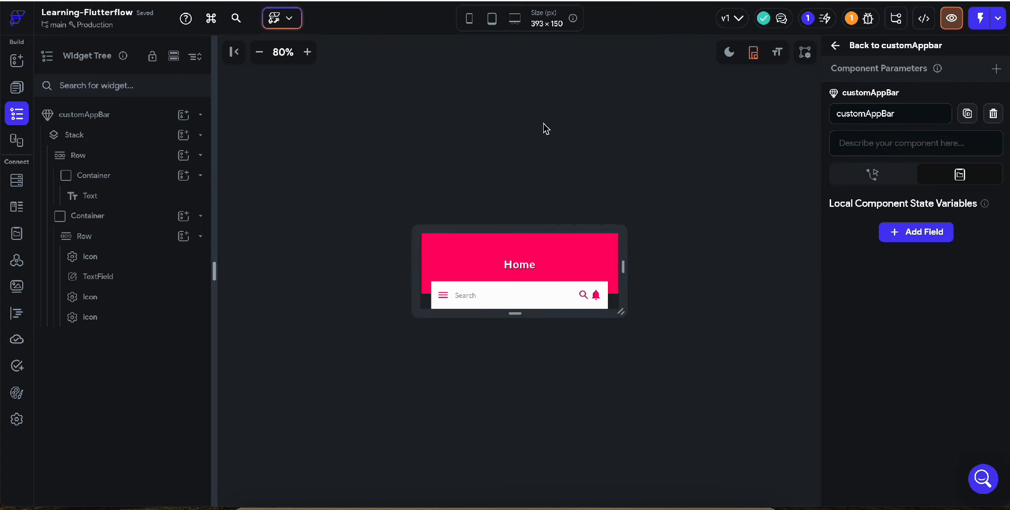
{"action": "left_click", "coordinate": [597, 265]}
{"action": "scroll", "coordinate": [920, 291], "scroll_direction": "down", "scroll_amount": 4}
{"action": "scroll", "coordinate": [919, 292], "scroll_direction": "down", "scroll_amount": 1}
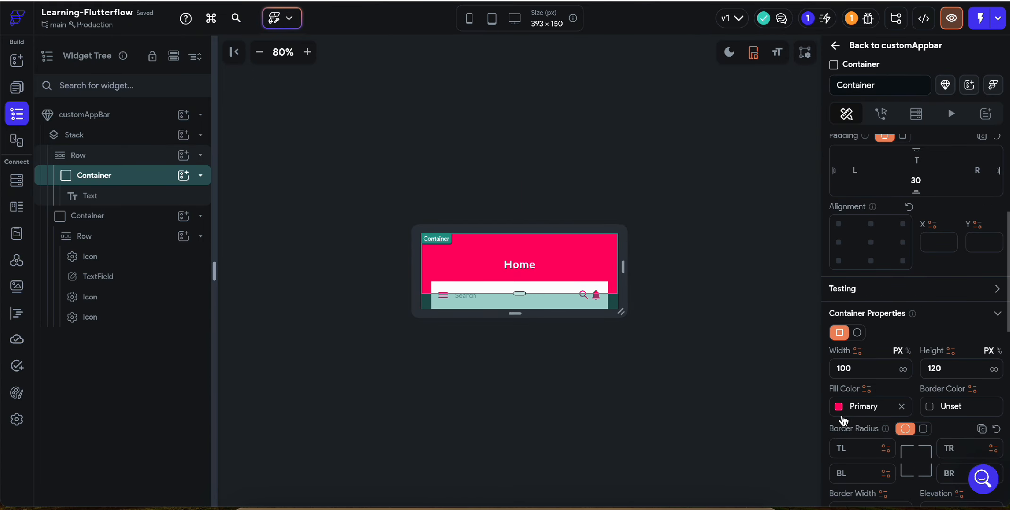
{"action": "left_click", "coordinate": [838, 406]}
{"action": "left_click_drag", "start_coordinate": [793, 193], "coordinate": [812, 193]}
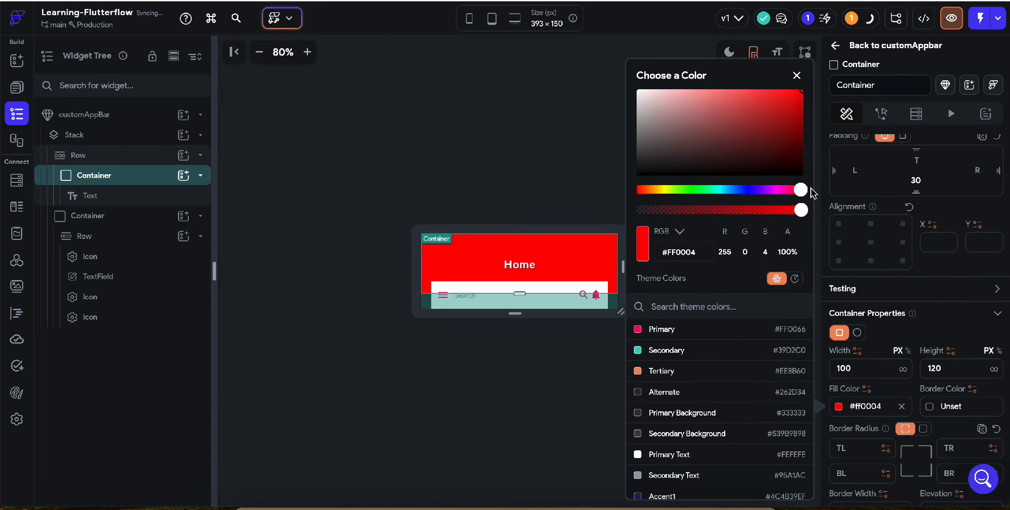
{"action": "left_click", "coordinate": [564, 181]}
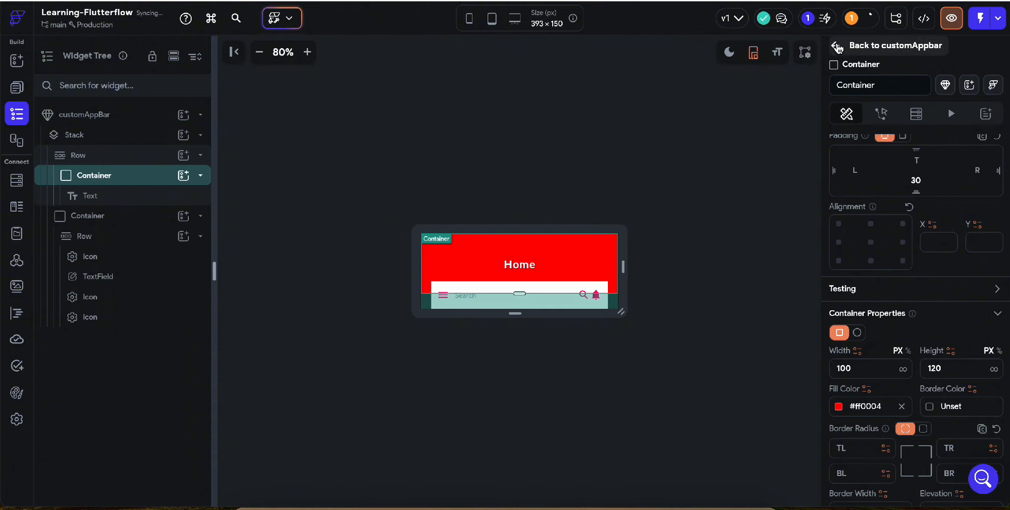
{"action": "left_click", "coordinate": [847, 45]}
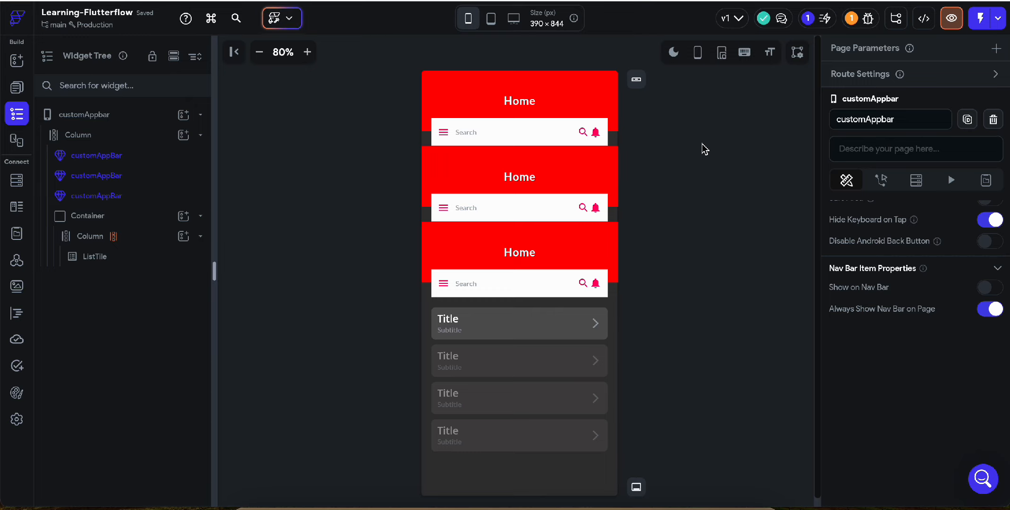
Step: Undo the recent changes back through the fill colour, title text and added instances until the page has a single customAppBar
{"action": "key", "text": "super+z"}
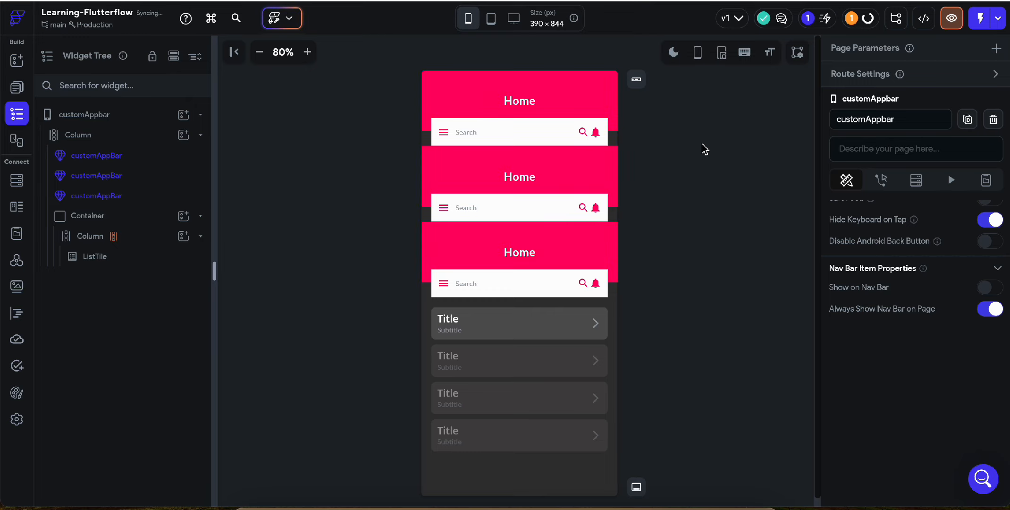
{"action": "key", "text": "super+z"}
{"action": "key", "text": "super+z"}
{"action": "key", "text": "super+z"}
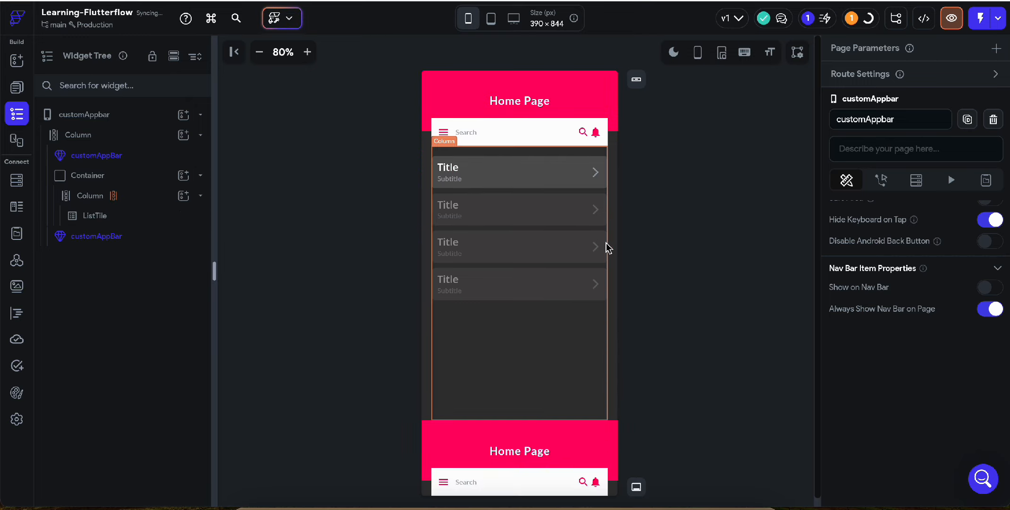
{"action": "key", "text": "super+z"}
Step: Set the title text inside the customAppBar component to "Home"
{"action": "double_click", "coordinate": [551, 105]}
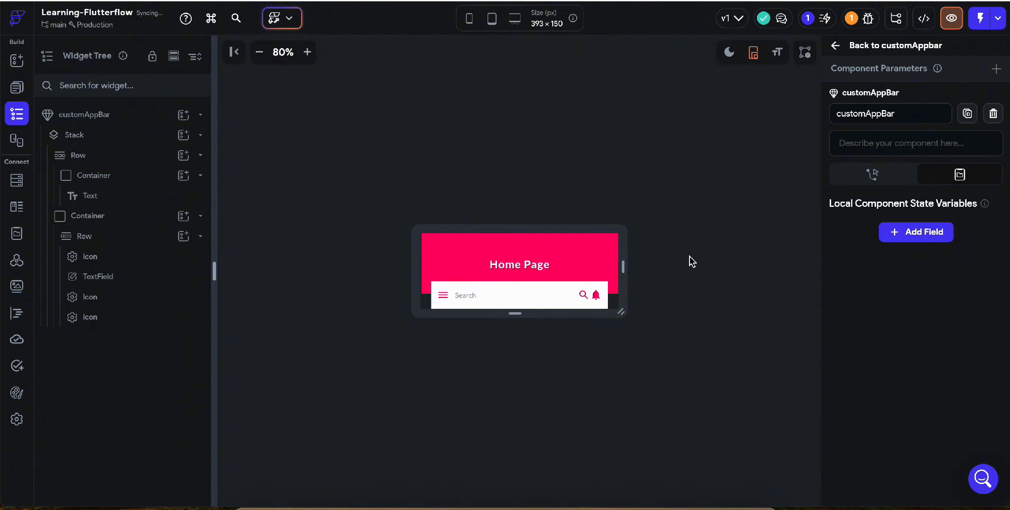
{"action": "left_click", "coordinate": [524, 265]}
{"action": "left_click", "coordinate": [900, 206]}
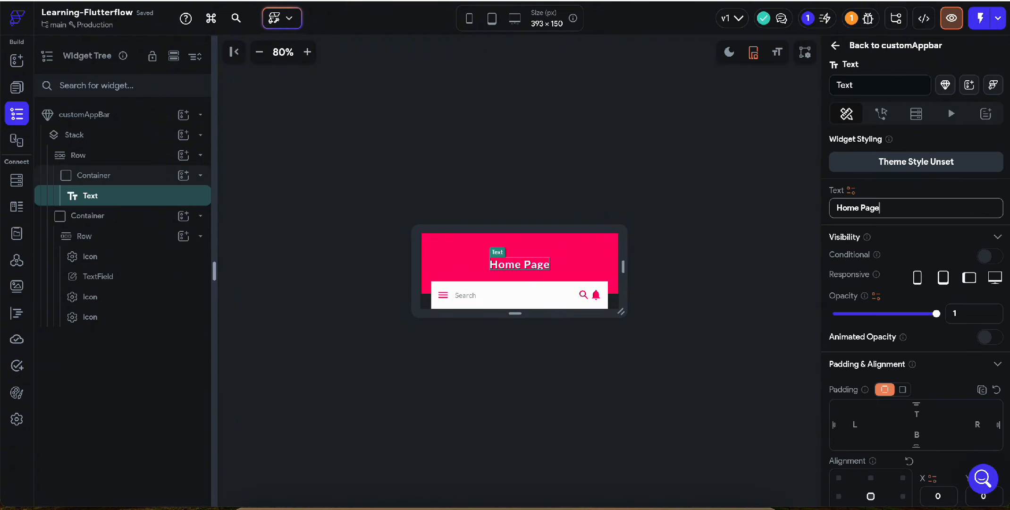
{"action": "key", "text": "BackSpace"}
{"action": "key", "text": "BackSpace"}
{"action": "key", "text": "BackSpace"}
{"action": "key", "text": "BackSpace"}
{"action": "key", "text": "BackSpace"}
{"action": "left_click", "coordinate": [578, 278]}
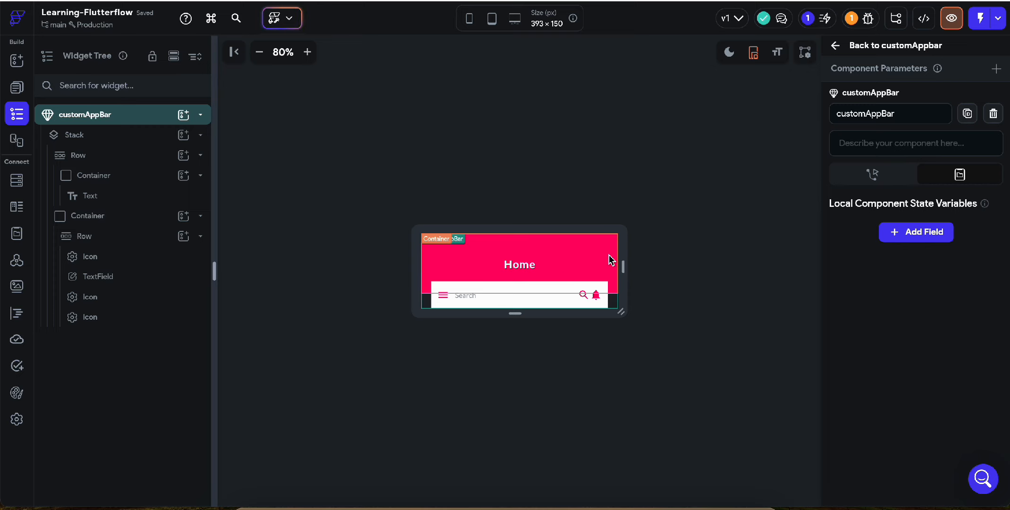
Step: Define a required component parameter named title with type String for customAppBar
{"action": "left_click", "coordinate": [519, 268]}
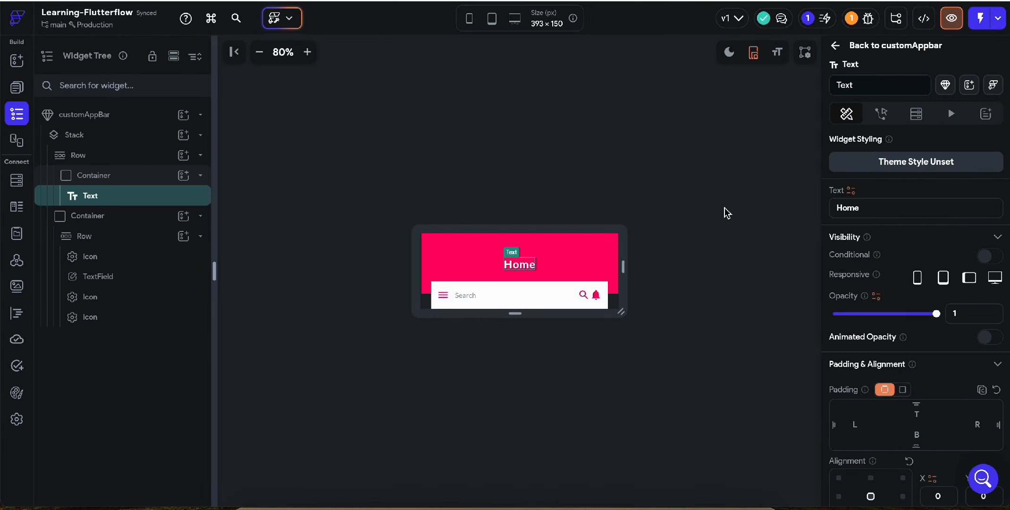
{"action": "left_click", "coordinate": [726, 212]}
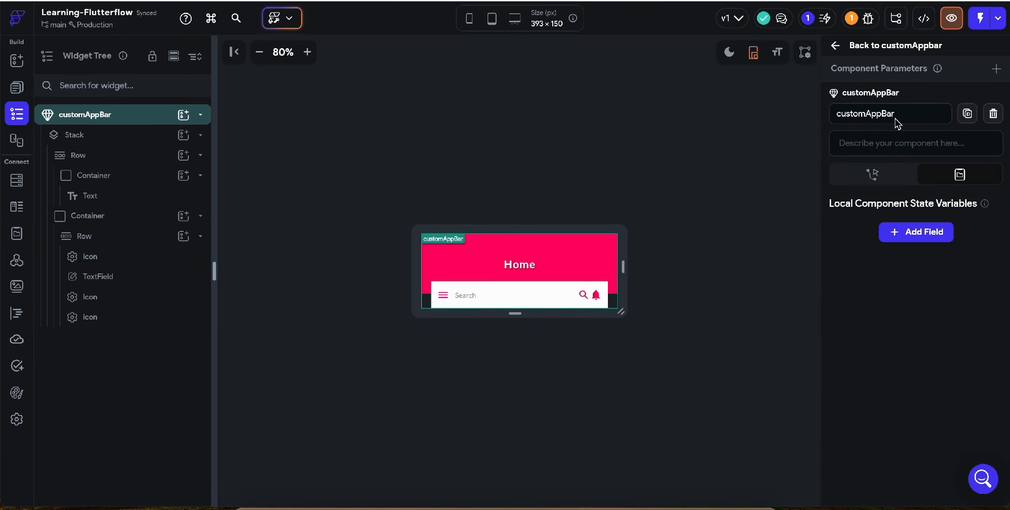
{"action": "left_click", "coordinate": [996, 71]}
{"action": "left_click", "coordinate": [899, 138]}
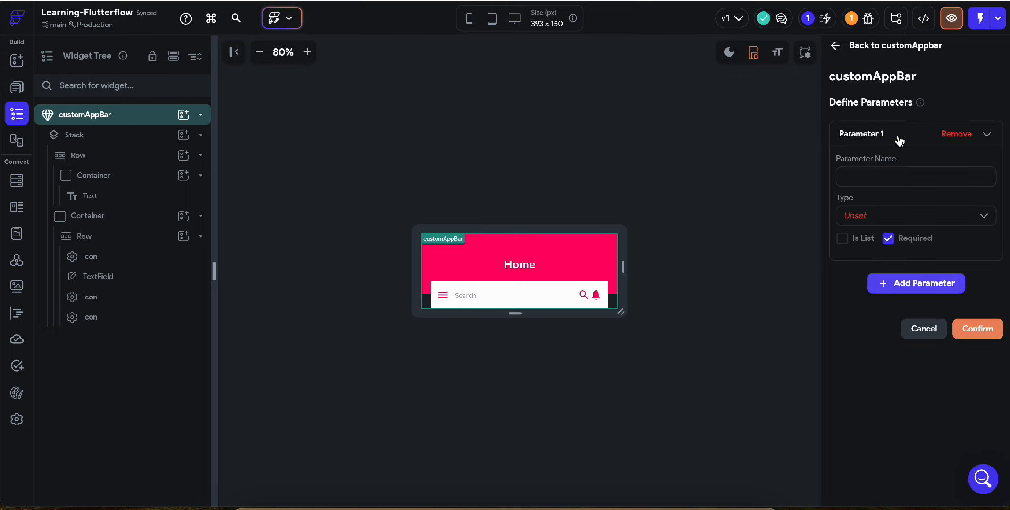
{"action": "left_click", "coordinate": [848, 176]}
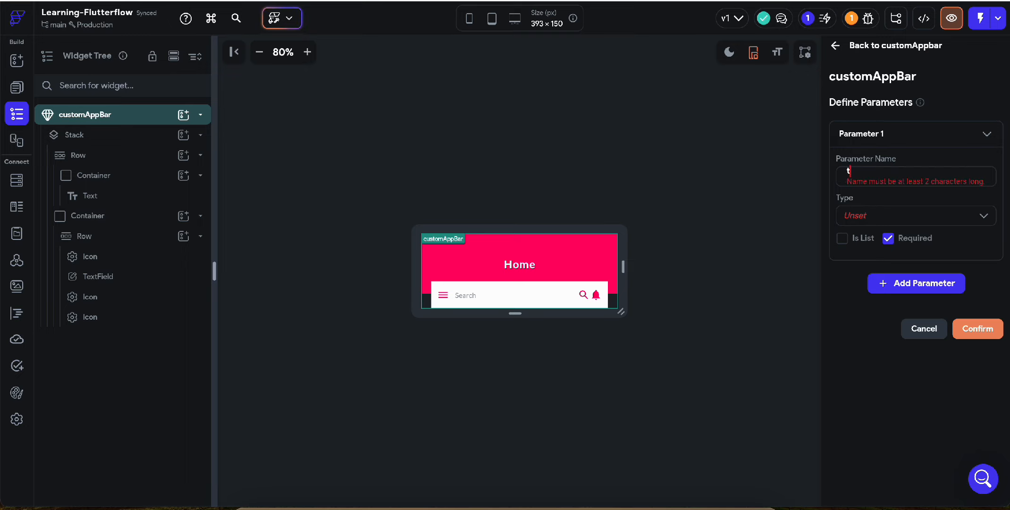
{"action": "type", "text": "title"}
{"action": "left_click", "coordinate": [871, 209]}
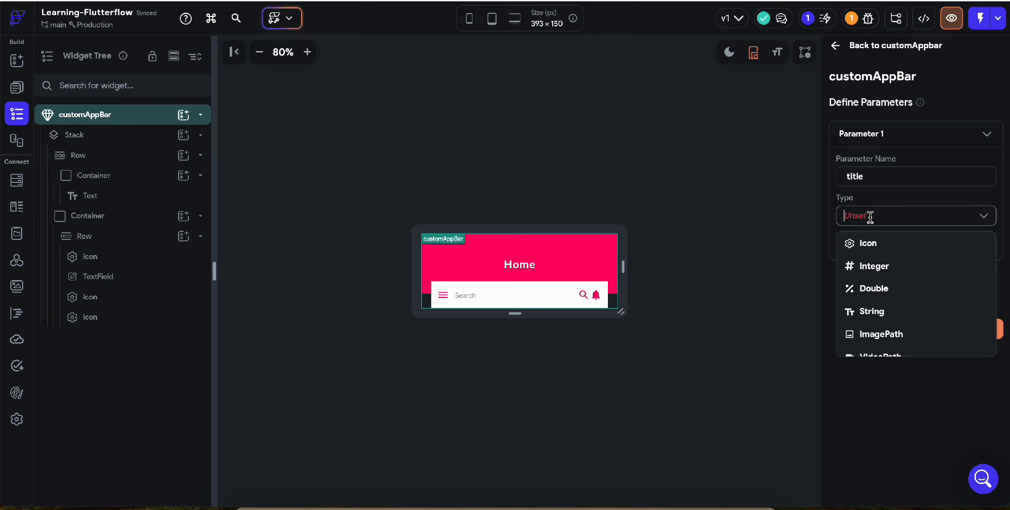
{"action": "left_click", "coordinate": [875, 310]}
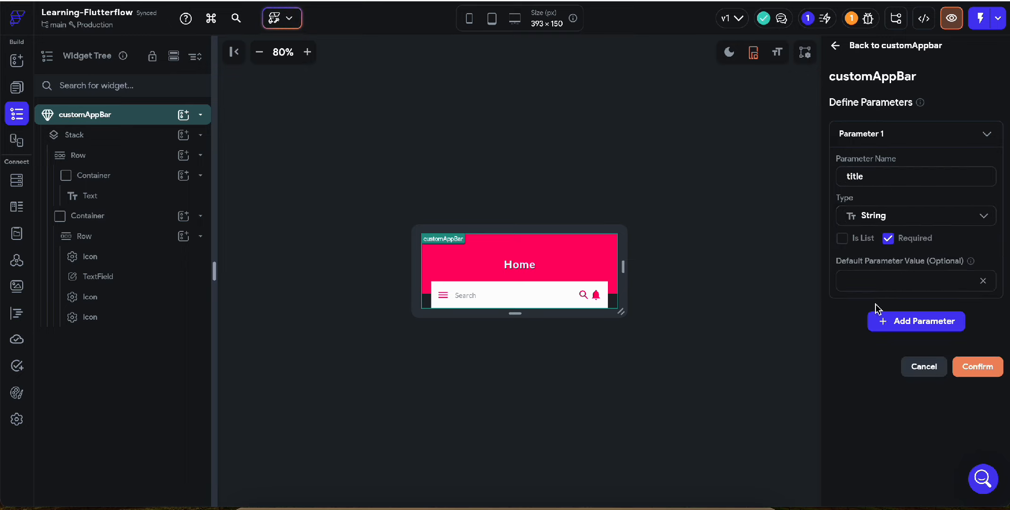
{"action": "left_click", "coordinate": [975, 367]}
Step: Bind the app bar's title text to the title component parameter
{"action": "left_click", "coordinate": [516, 268]}
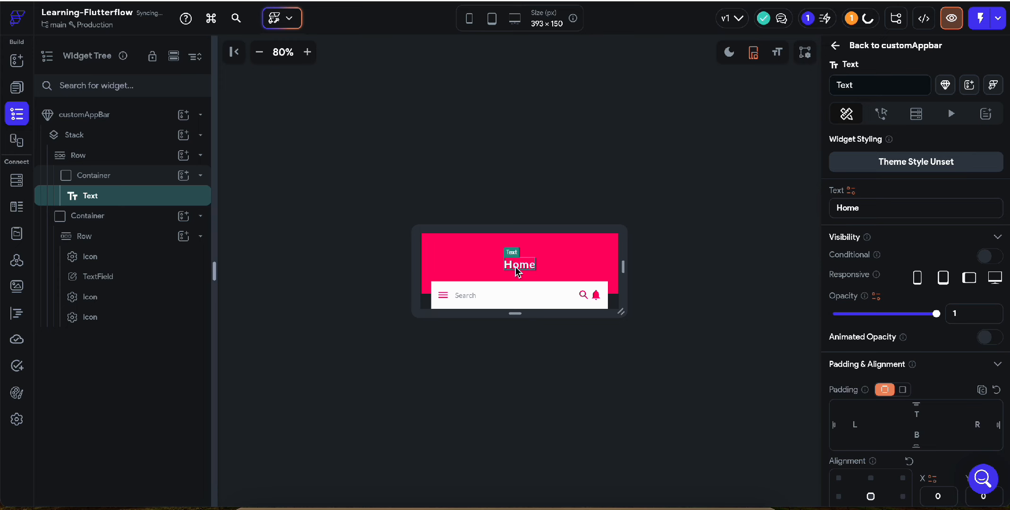
{"action": "left_click", "coordinate": [851, 191]}
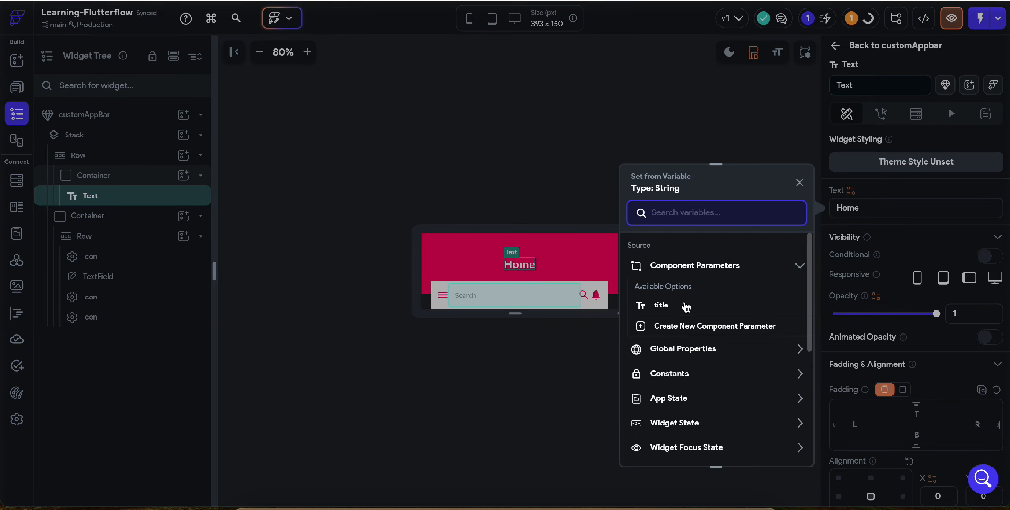
{"action": "left_click", "coordinate": [676, 307]}
{"action": "left_click", "coordinate": [775, 450]}
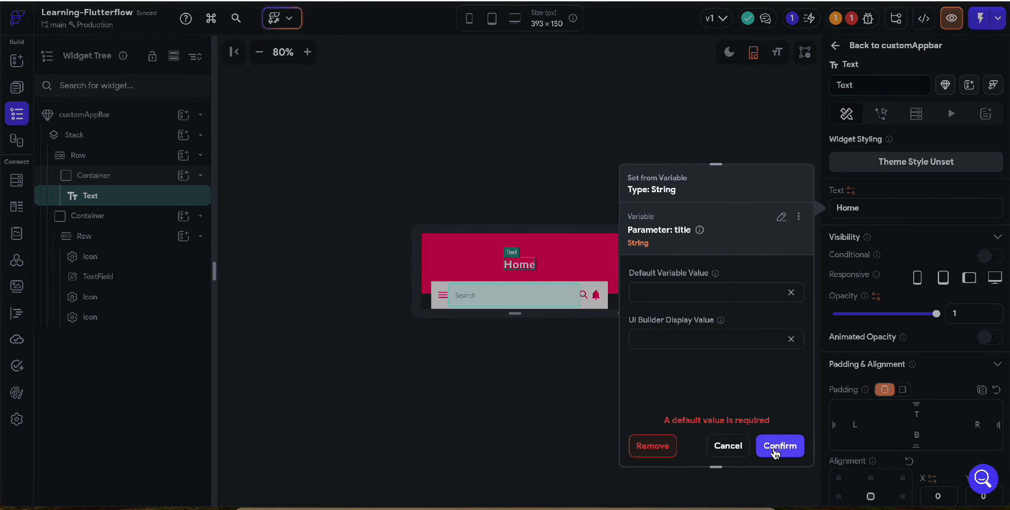
{"action": "left_click", "coordinate": [670, 291]}
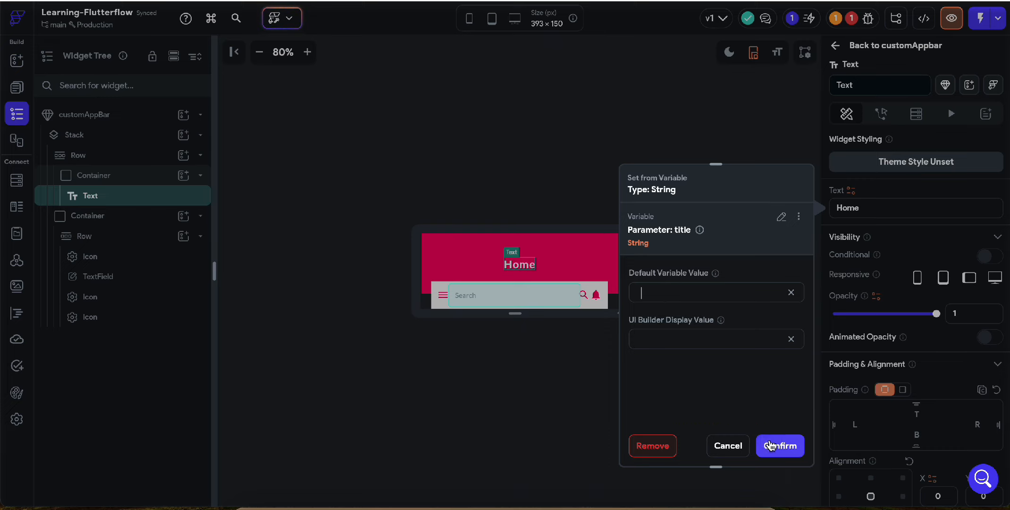
{"action": "left_click", "coordinate": [766, 442]}
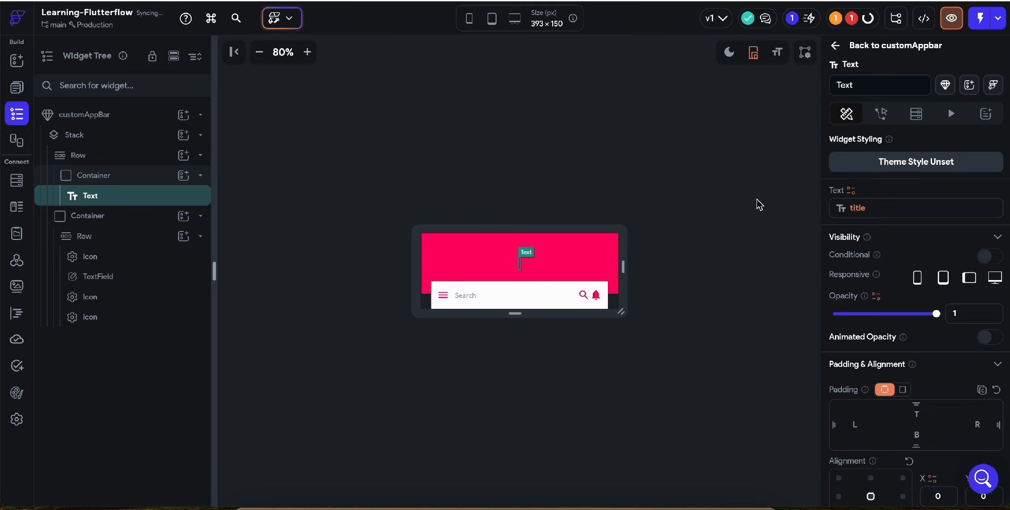
Step: Set the title binding's default variable value to "Default" and return to the customAppbar page
{"action": "left_click", "coordinate": [855, 208]}
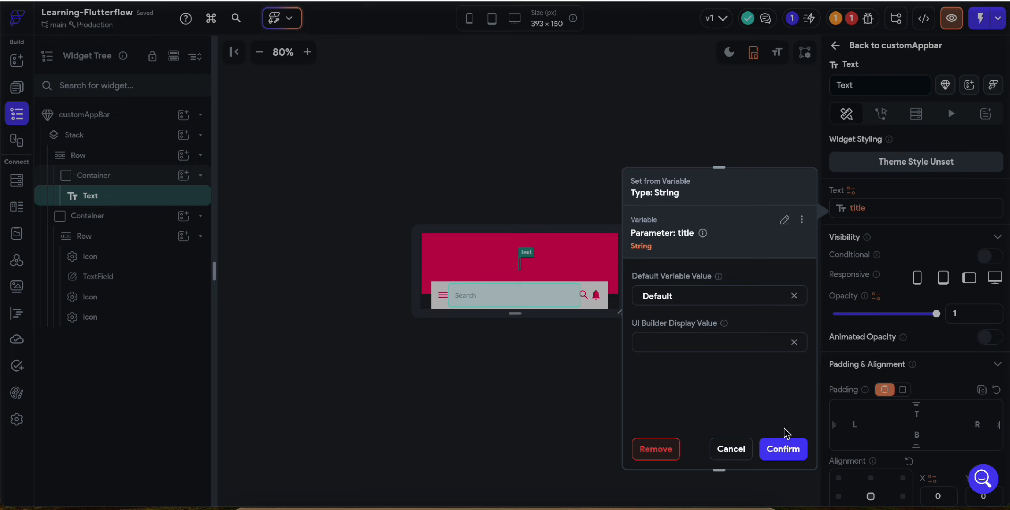
{"action": "left_click", "coordinate": [783, 448]}
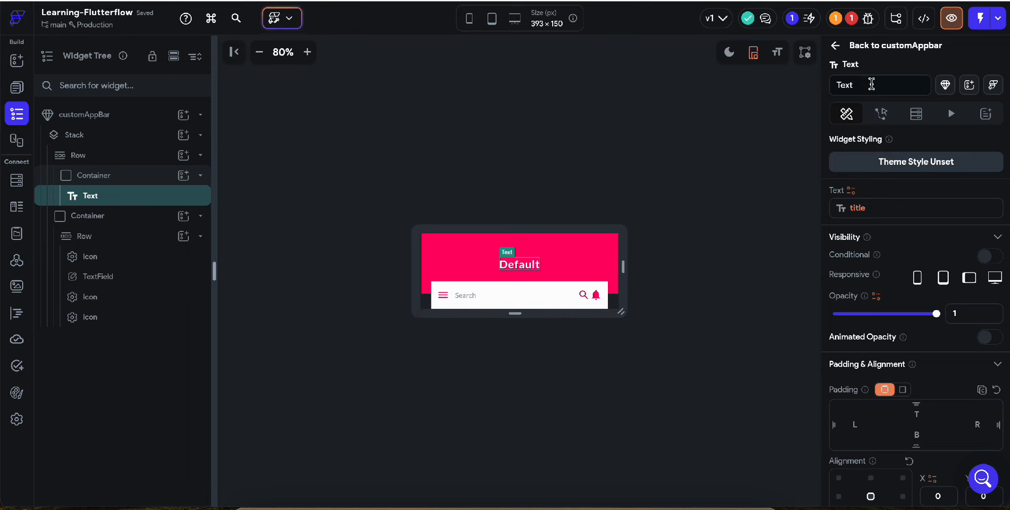
{"action": "left_click", "coordinate": [841, 46]}
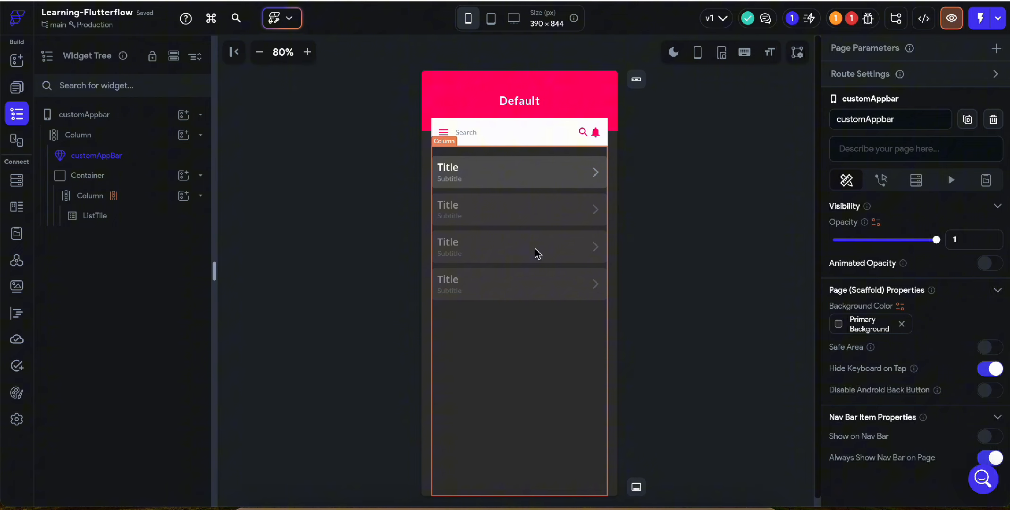
Step: Set the title parameter of the page's customAppBar instance to "Home"
{"action": "left_click", "coordinate": [566, 118]}
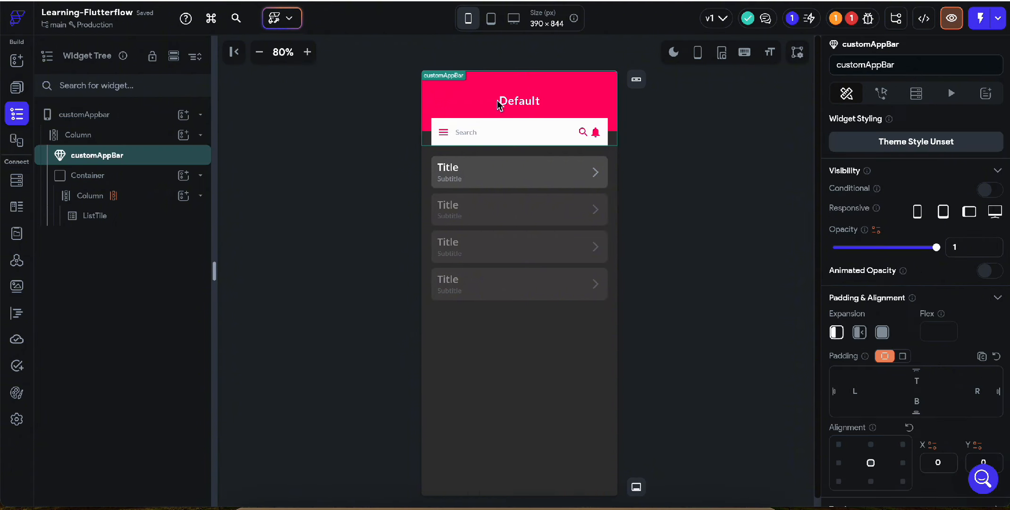
{"action": "scroll", "coordinate": [934, 364], "scroll_direction": "down", "scroll_amount": 5}
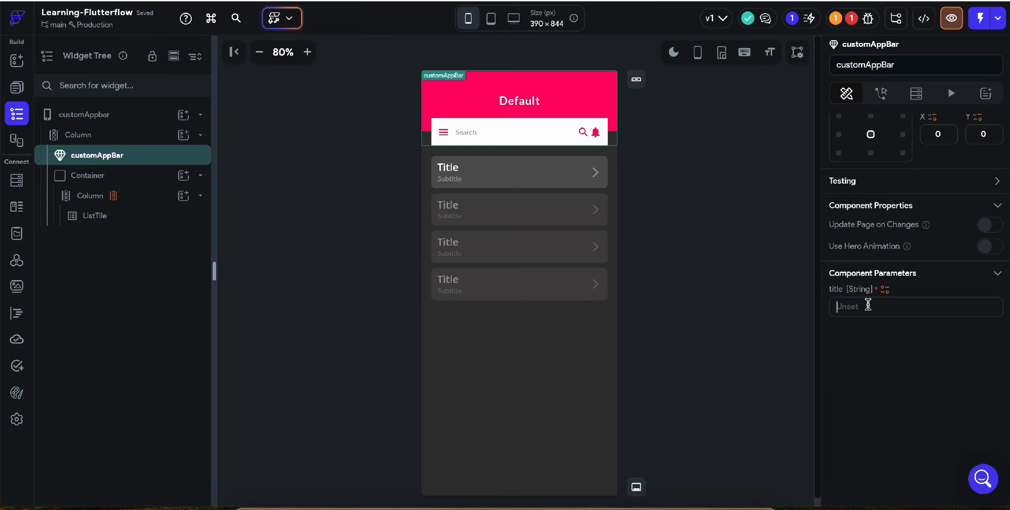
{"action": "left_click", "coordinate": [868, 305]}
{"action": "type", "text": "Home"}
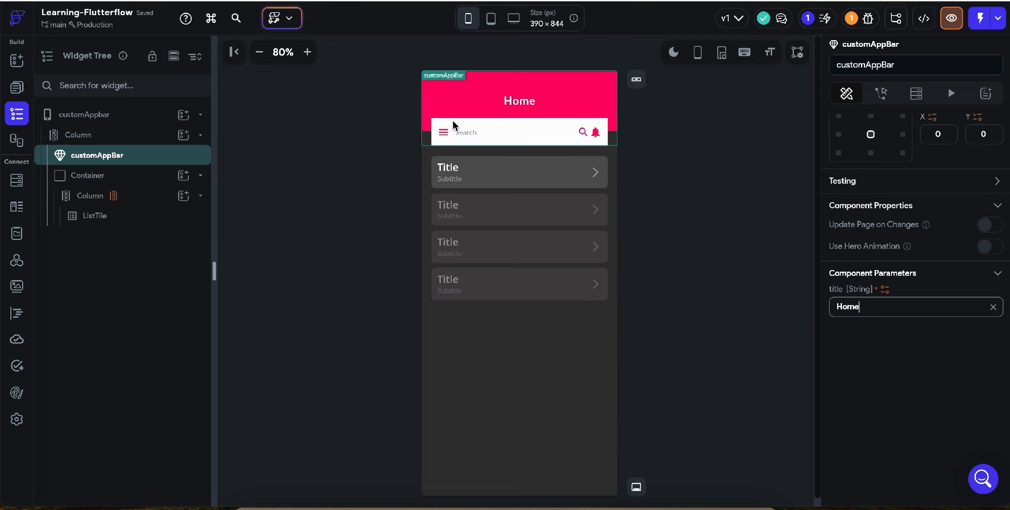
Step: Open the secondPageState page and delete its existing AppBar
{"action": "left_click", "coordinate": [16, 87]}
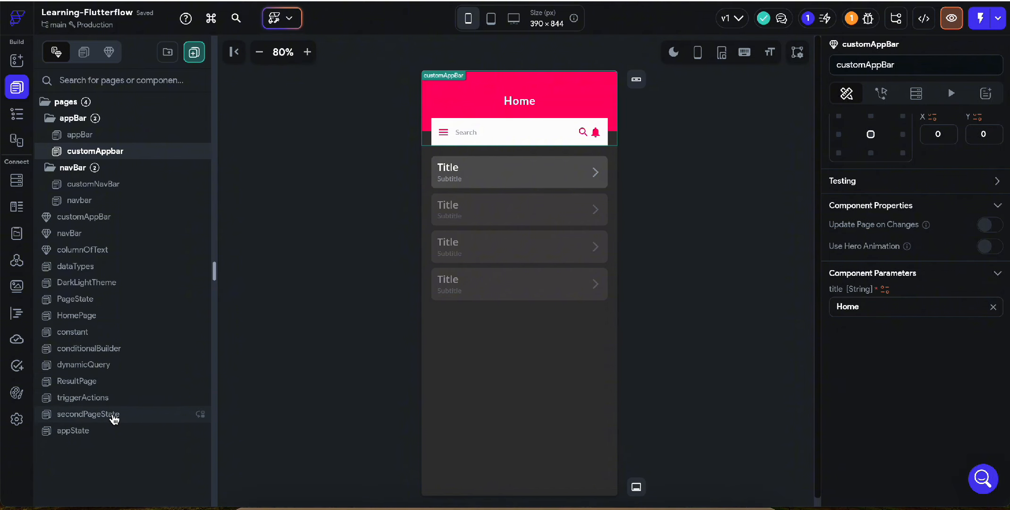
{"action": "left_click", "coordinate": [113, 415]}
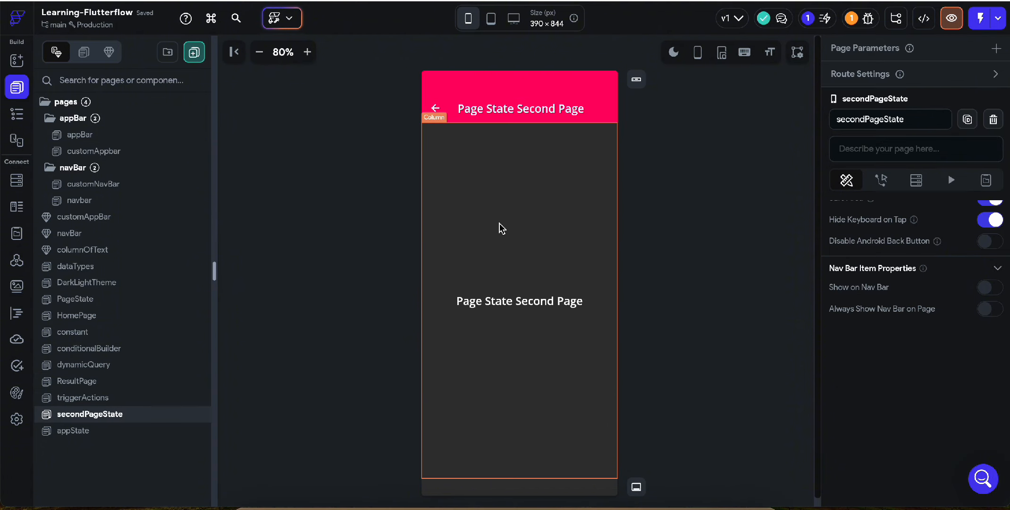
{"action": "left_click", "coordinate": [450, 98]}
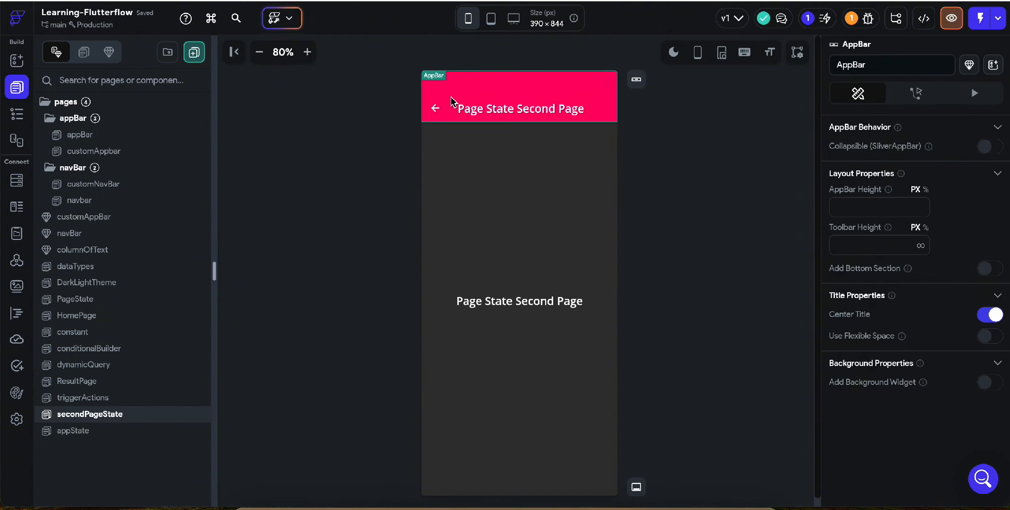
{"action": "key", "text": "Delete"}
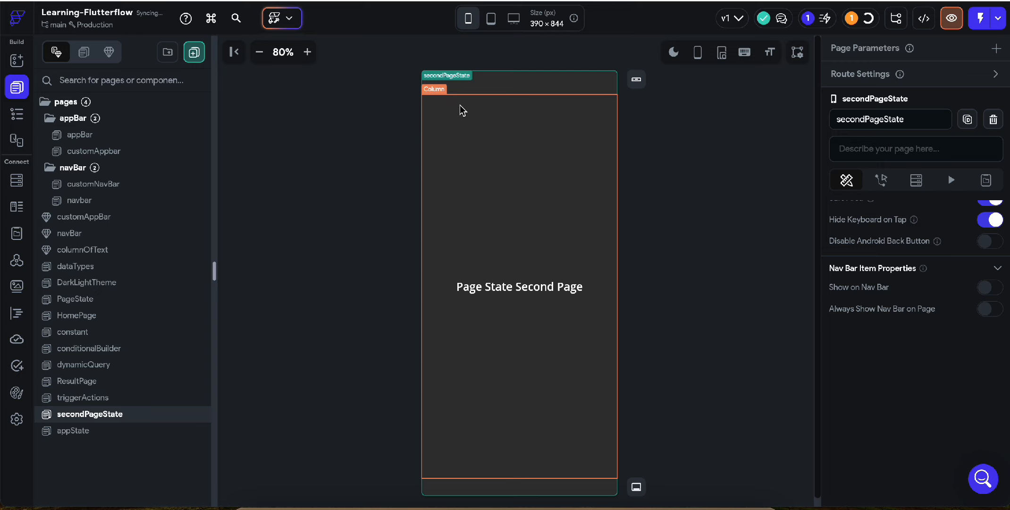
Step: Add the customAppBar project component to the secondPageState page's Column and move it above the text row
{"action": "left_click", "coordinate": [22, 108]}
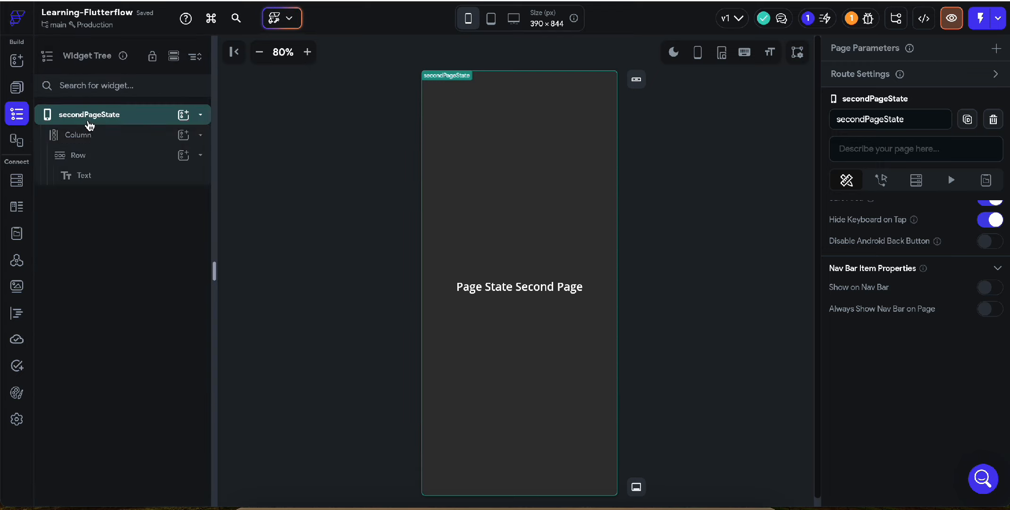
{"action": "left_click", "coordinate": [183, 135]}
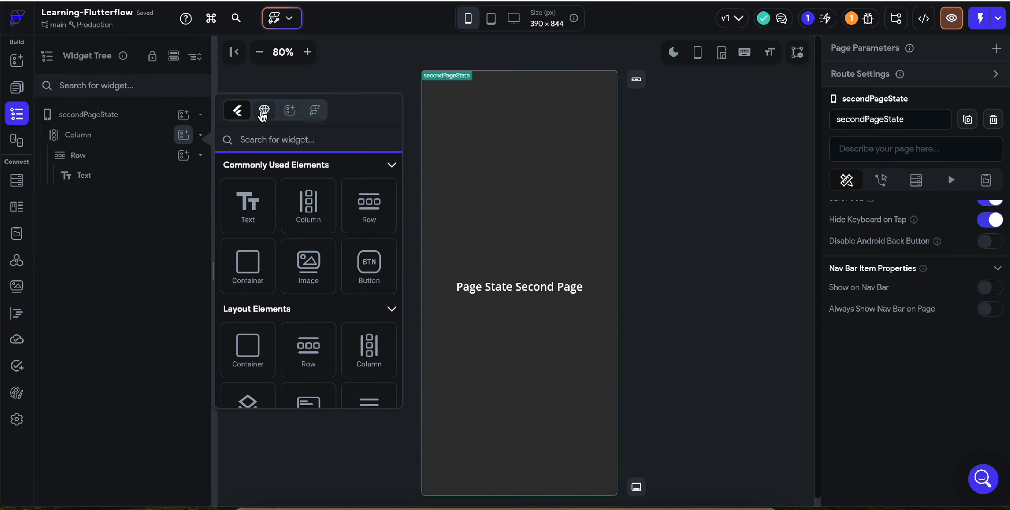
{"action": "left_click", "coordinate": [262, 109]}
{"action": "left_click", "coordinate": [301, 324]}
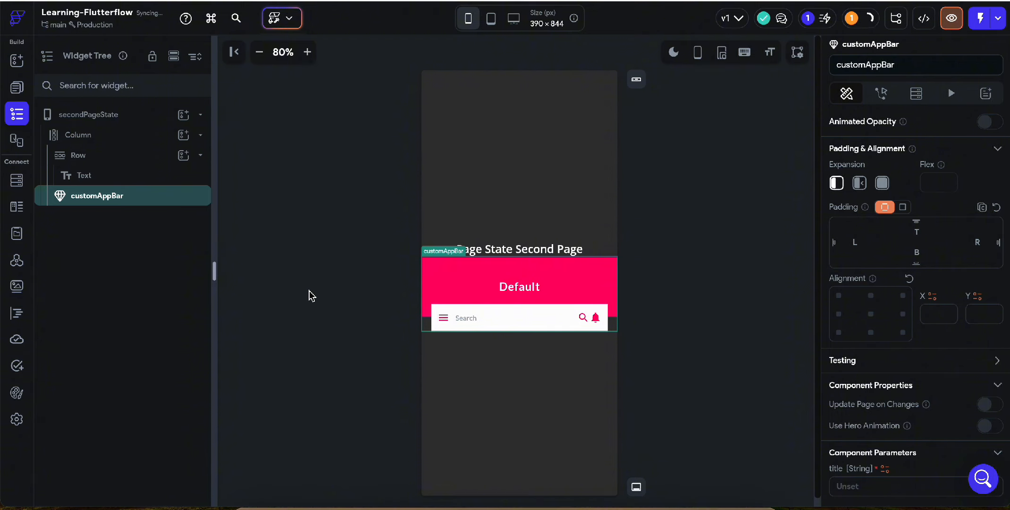
{"action": "left_click_drag", "start_coordinate": [508, 284], "coordinate": [513, 114]}
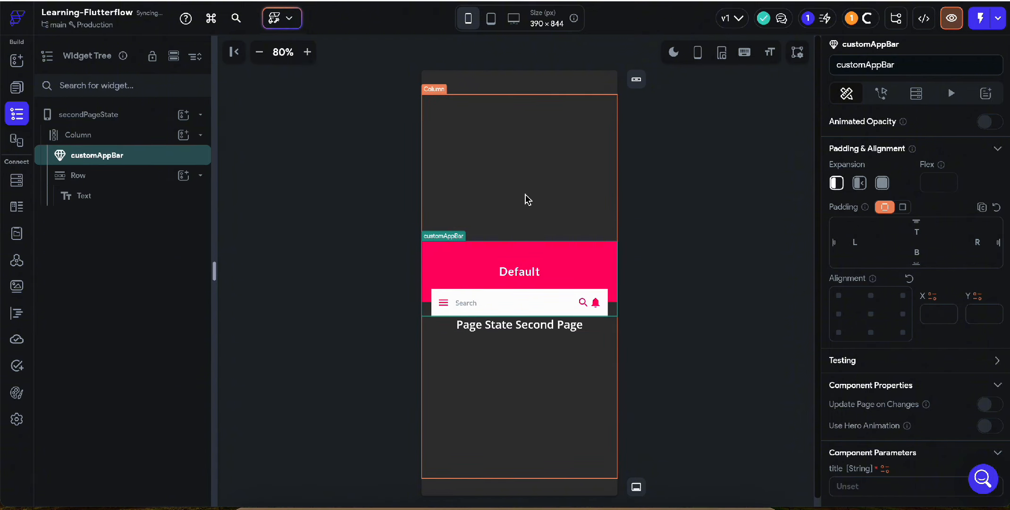
Step: Set the main axis alignment of the secondPageState page's Column to space between
{"action": "scroll", "coordinate": [967, 352], "scroll_direction": "down", "scroll_amount": 4}
{"action": "scroll", "coordinate": [841, 279], "scroll_direction": "up", "scroll_amount": 2}
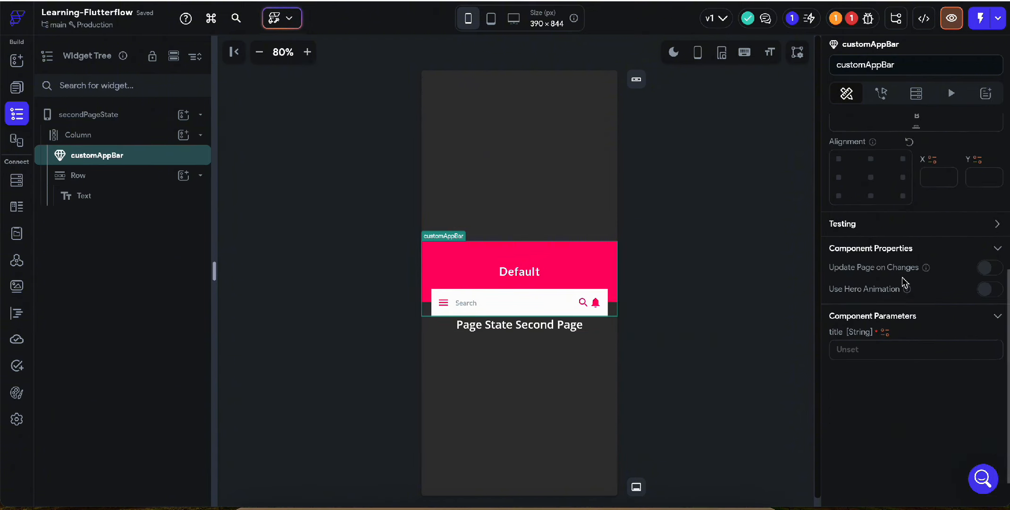
{"action": "left_click", "coordinate": [536, 399]}
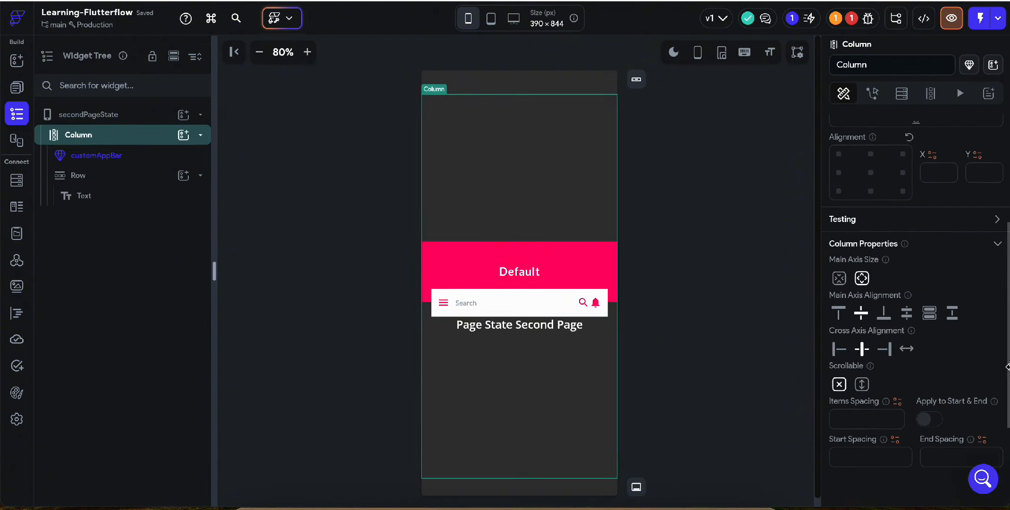
{"action": "left_click", "coordinate": [952, 313]}
Step: Turn off Safe Area for the secondPageState page
{"action": "left_click", "coordinate": [786, 221]}
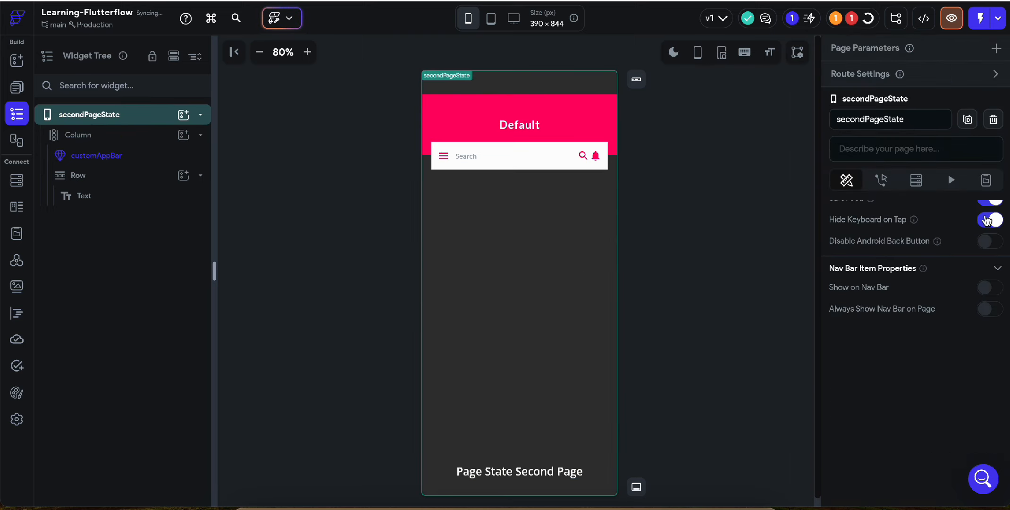
{"action": "scroll", "coordinate": [985, 229], "scroll_direction": "up", "scroll_amount": 2}
{"action": "left_click", "coordinate": [988, 239]}
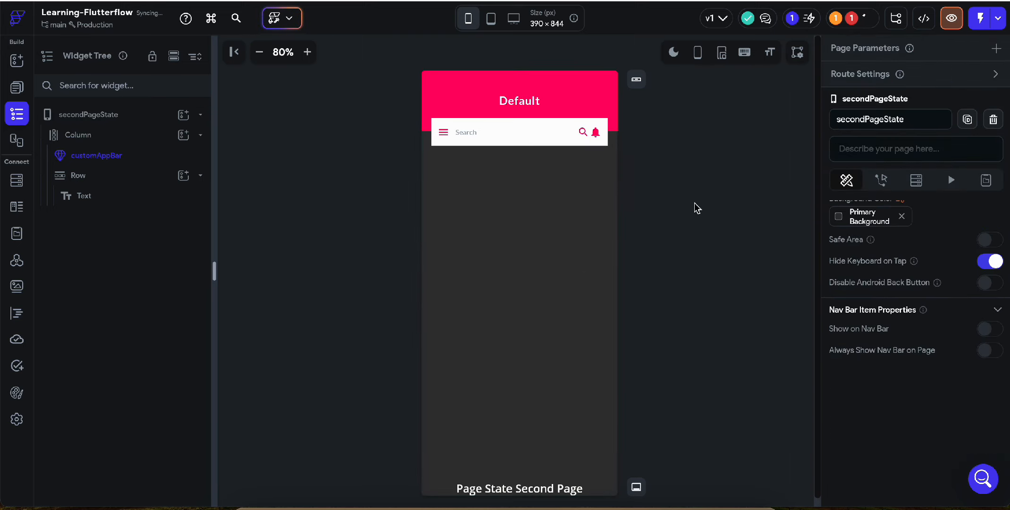
{"action": "left_click", "coordinate": [540, 486]}
{"action": "key", "text": "super+d"}
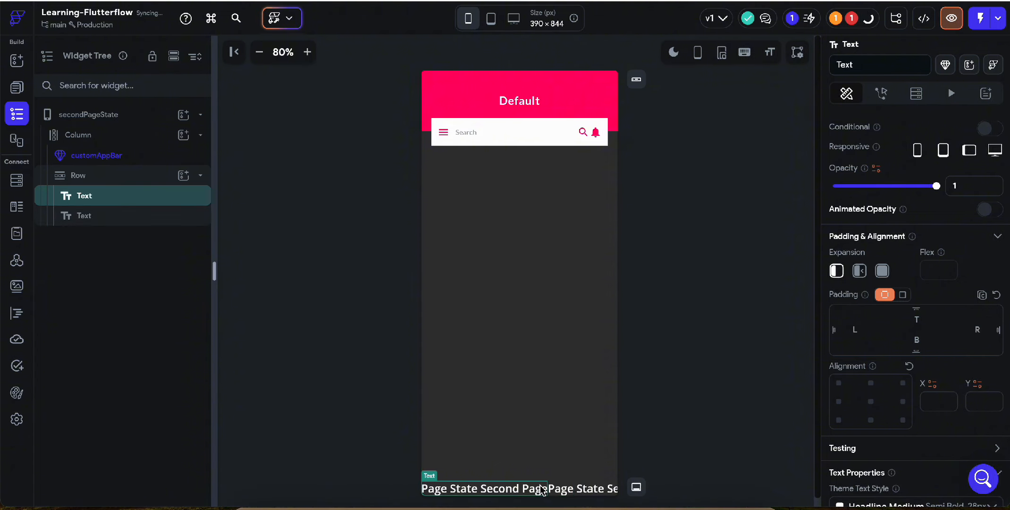
{"action": "key", "text": "super+z"}
Step: Duplicate the Row holding the "Page State Second Page" text and clear the text in the lower Row
{"action": "left_click", "coordinate": [600, 486]}
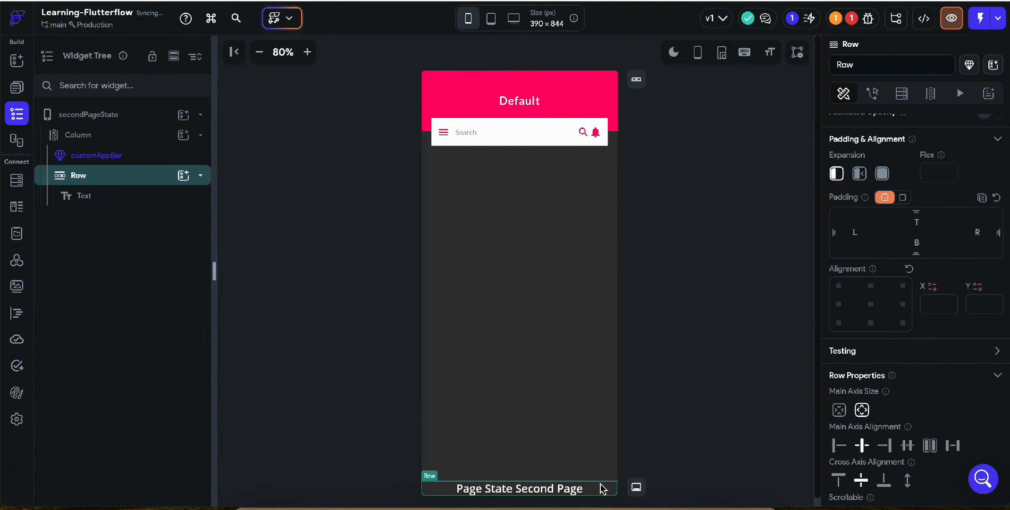
{"action": "key", "text": "super+d"}
{"action": "left_click", "coordinate": [557, 500]}
{"action": "left_click", "coordinate": [555, 489]}
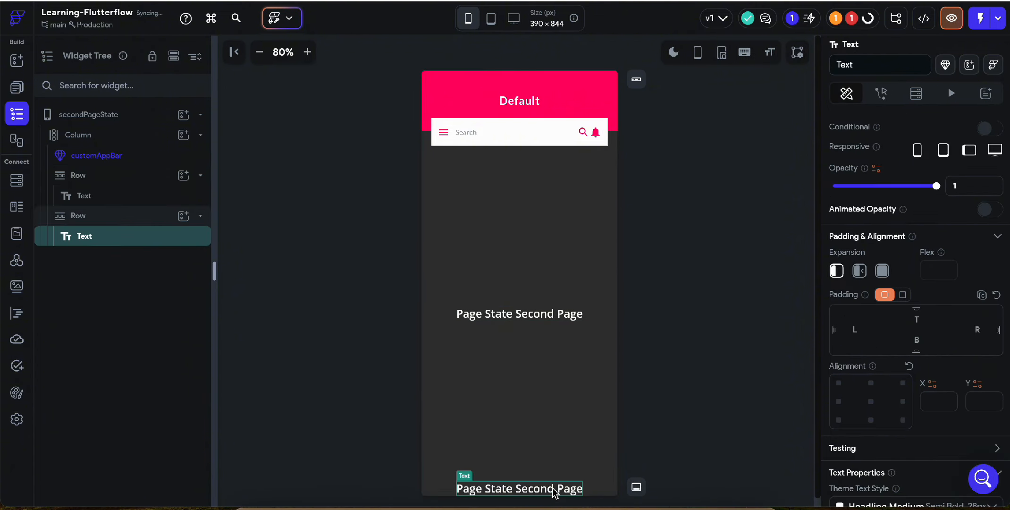
{"action": "scroll", "coordinate": [892, 224], "scroll_direction": "up", "scroll_amount": 3}
{"action": "left_click", "coordinate": [928, 187]}
{"action": "key", "text": "super+a"}
{"action": "key", "text": "BackSpace"}
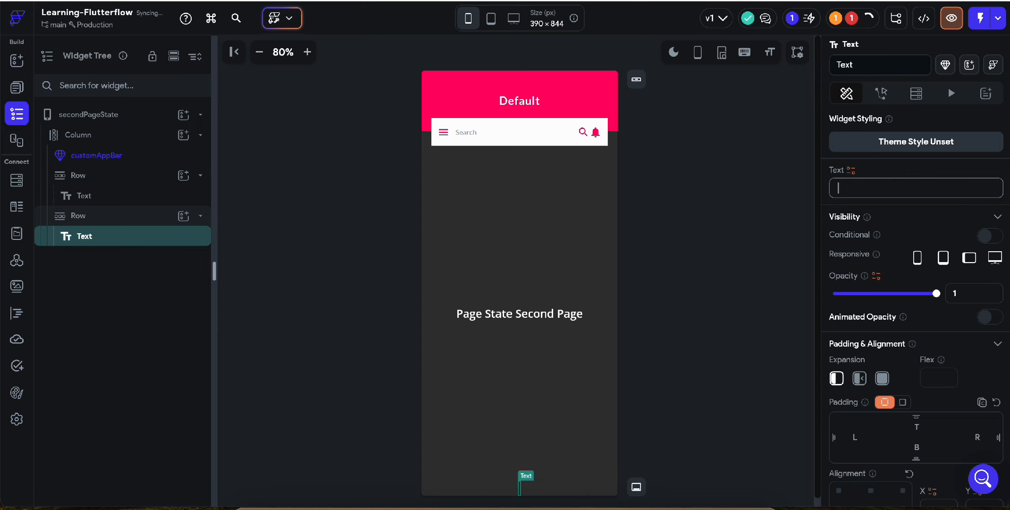
{"action": "left_click", "coordinate": [636, 314]}
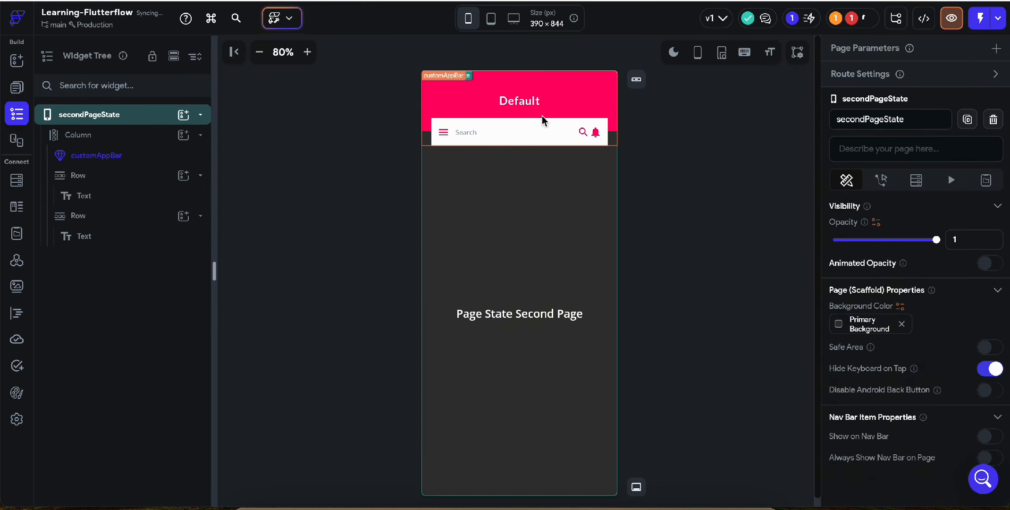
Step: Set the title parameter of the secondPageState page's customAppBar instance to "Page 02" and return to the customAppbar page
{"action": "left_click", "coordinate": [510, 107]}
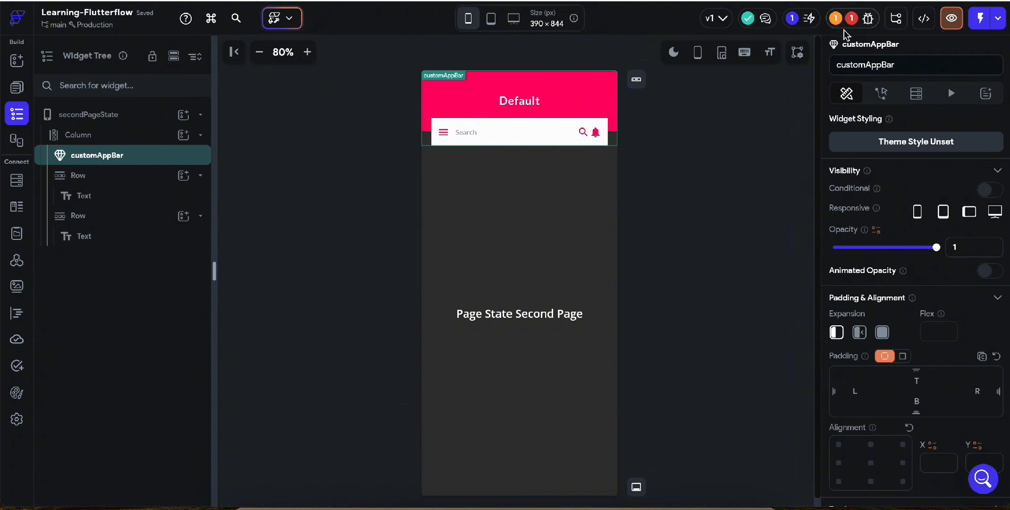
{"action": "scroll", "coordinate": [877, 245], "scroll_direction": "down", "scroll_amount": 5}
{"action": "left_click", "coordinate": [864, 307]}
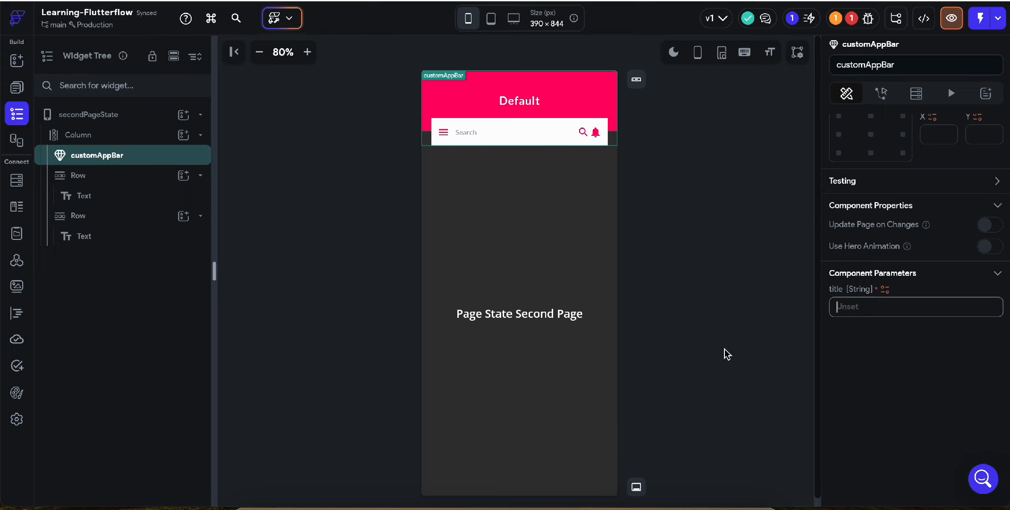
{"action": "type", "text": "Page 02"}
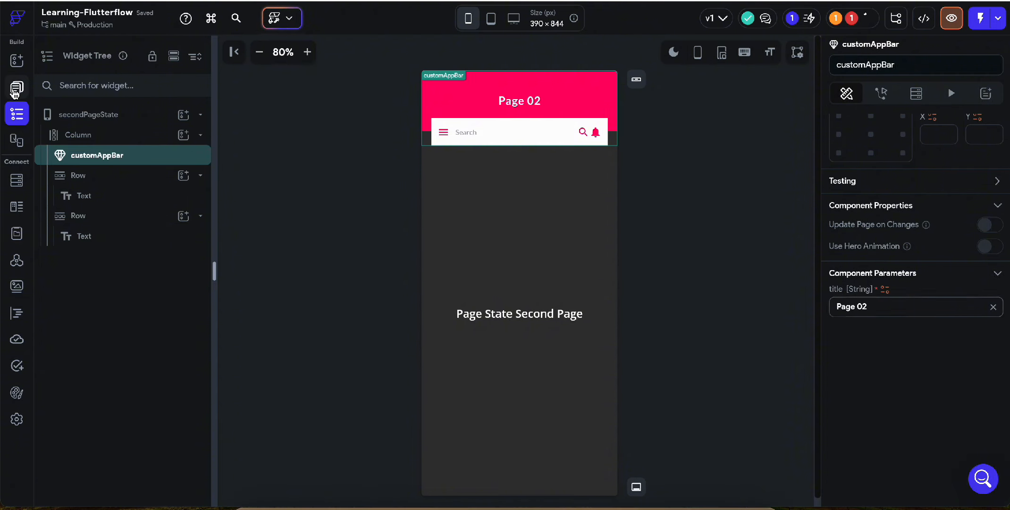
{"action": "left_click", "coordinate": [17, 87]}
{"action": "left_click", "coordinate": [112, 151]}
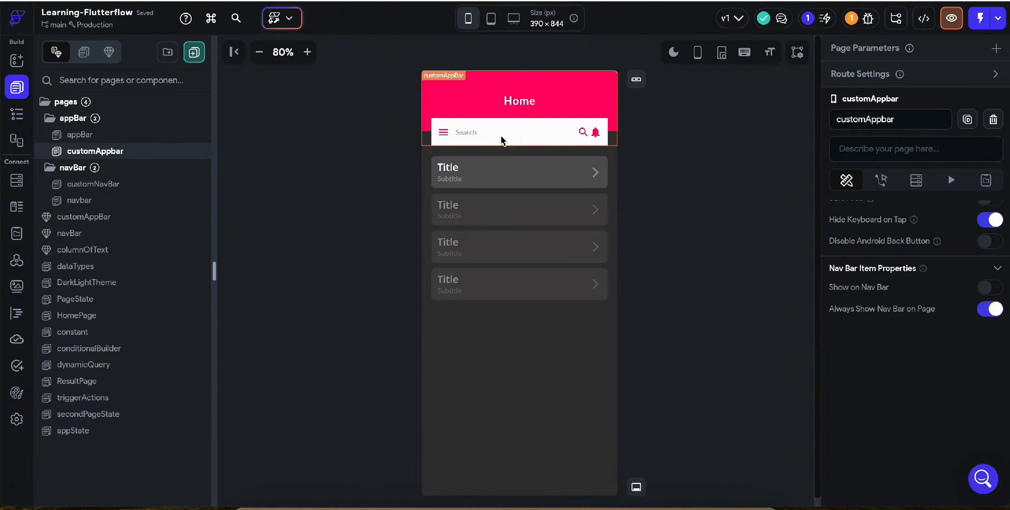